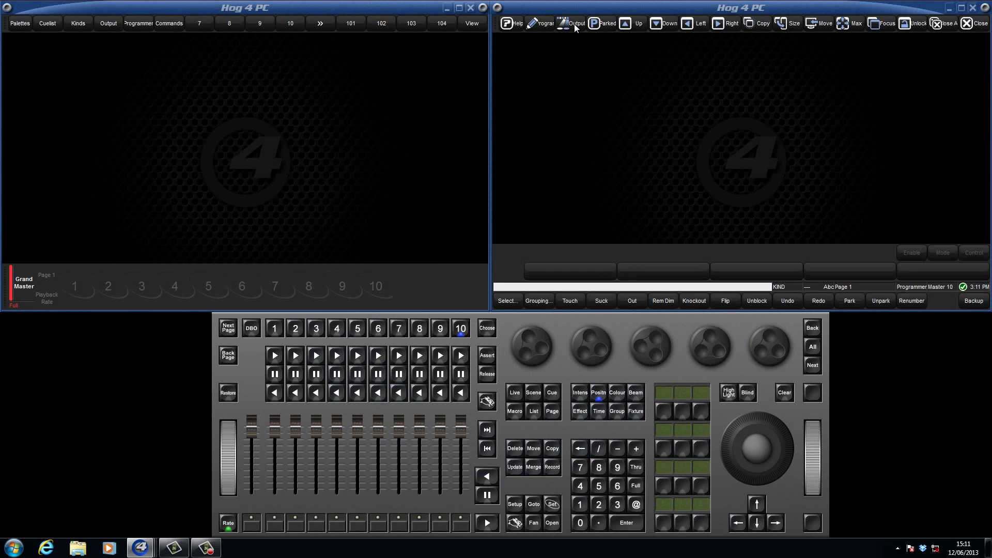
Show the Output sheet in the left pane and the Programmer window in the right pane.
left_click(575, 24)
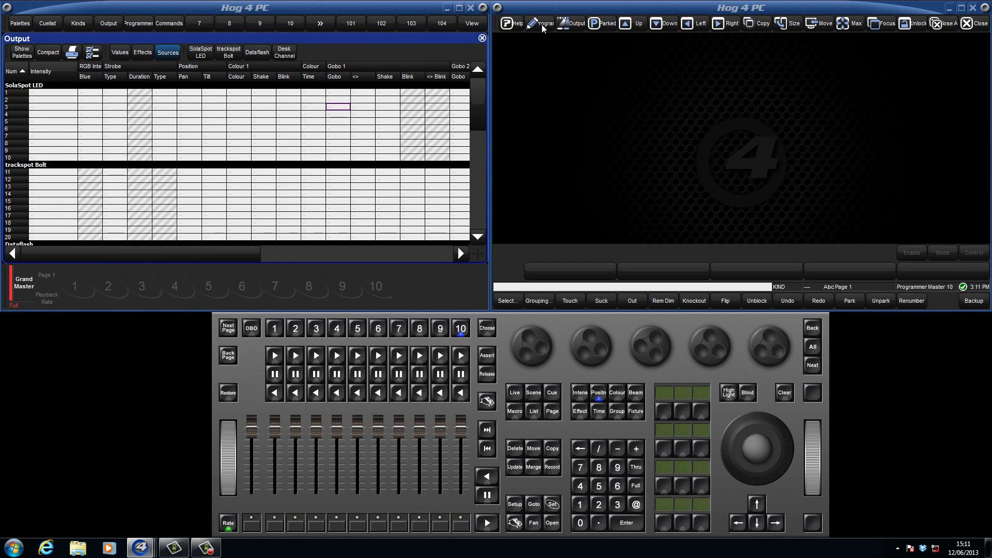
left_click(542, 26)
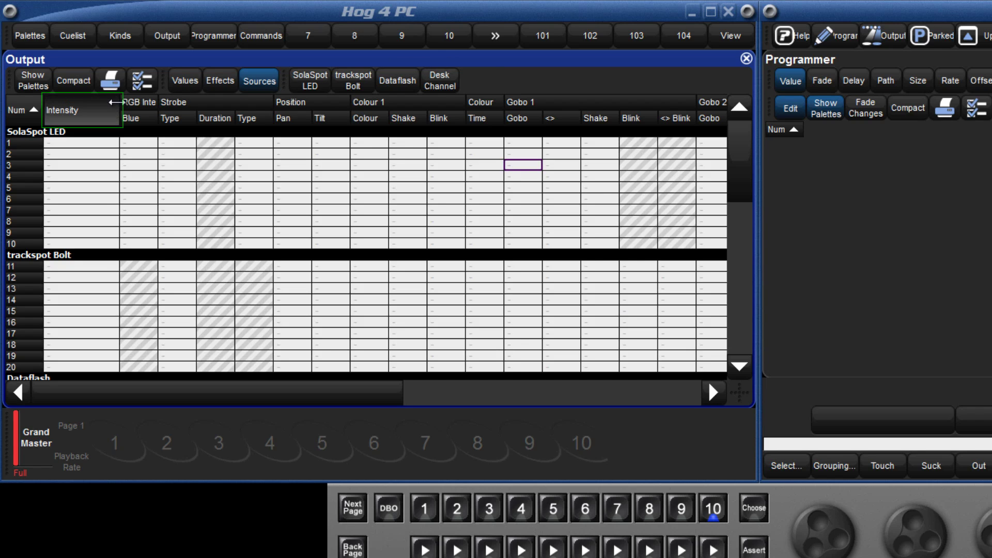
Widen the Intensity column and move Colour 1 before Position, then back after it.
mouse_move(110, 102)
left_mouse_down()
mouse_move(184, 104)
mouse_move(98, 105)
left_mouse_up()
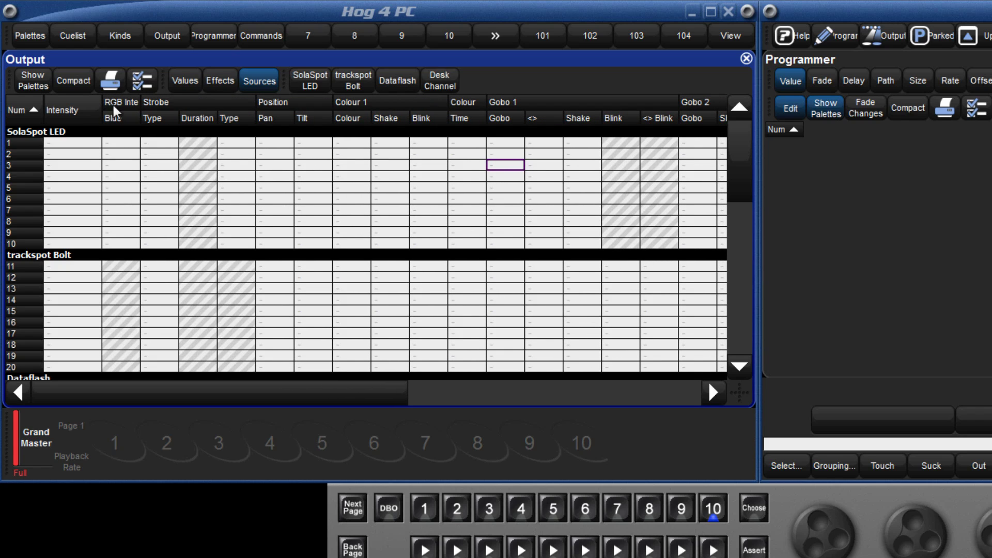
left_click_drag(349, 110, 272, 109)
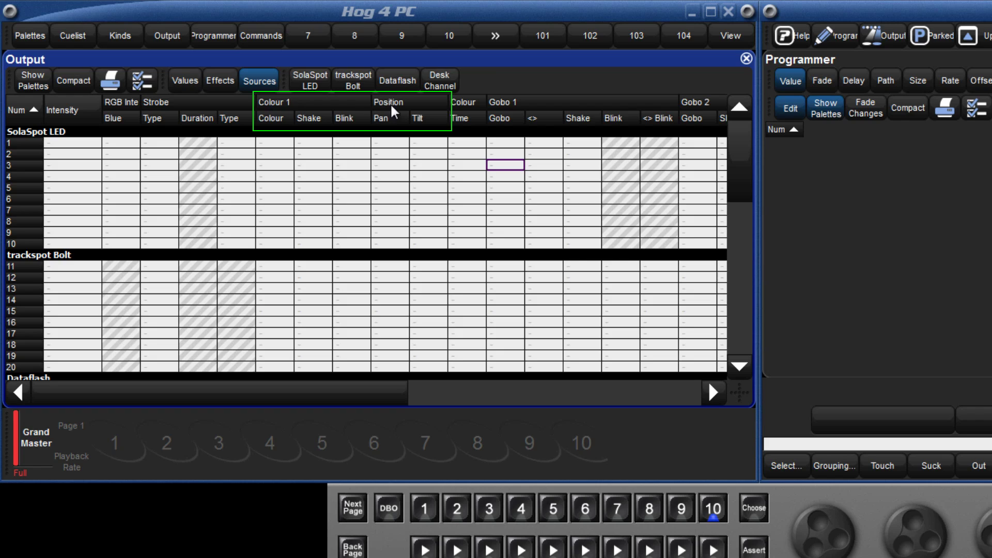
left_click_drag(385, 110, 267, 110)
Hide the Tilt column, then restore it through the Position column's Show options.
right_click(313, 120)
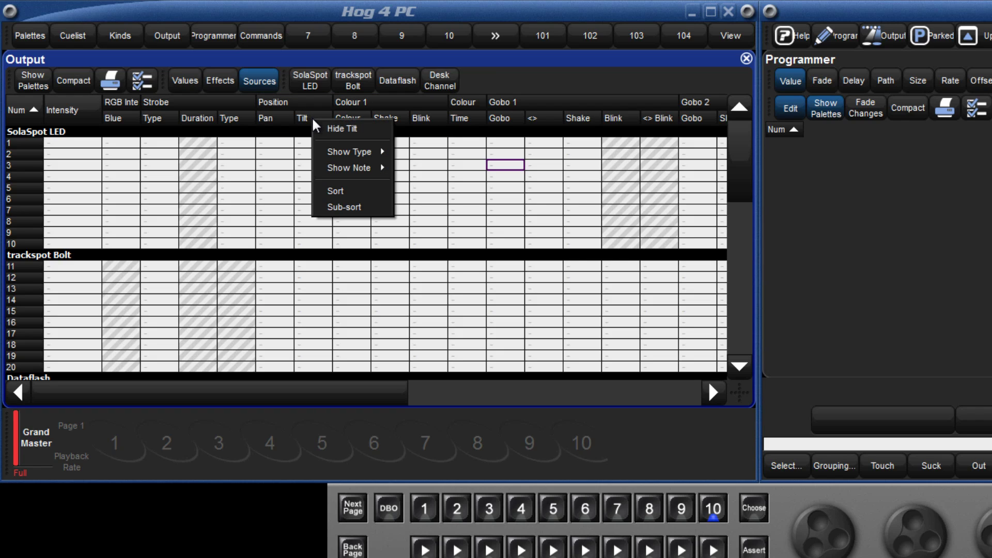
left_click(344, 131)
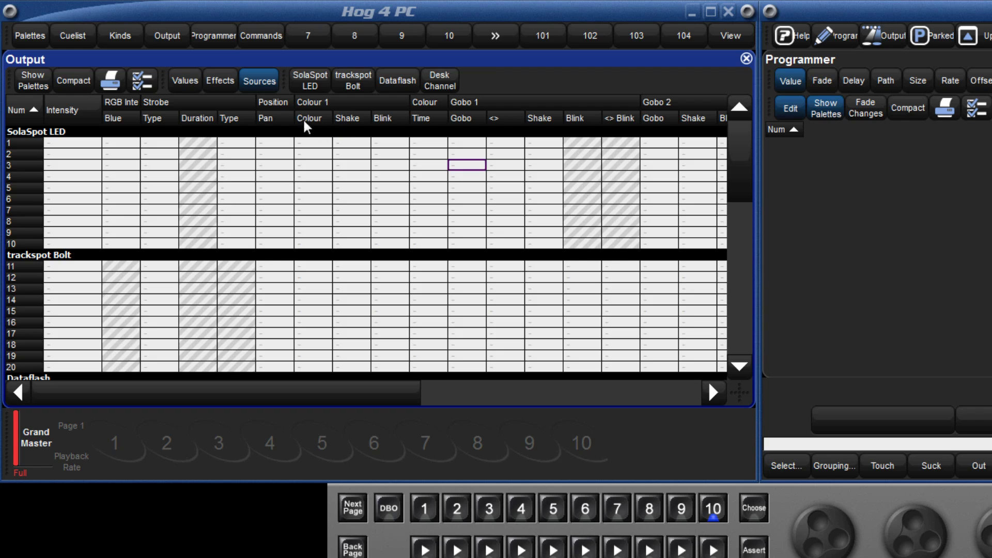
right_click(282, 109)
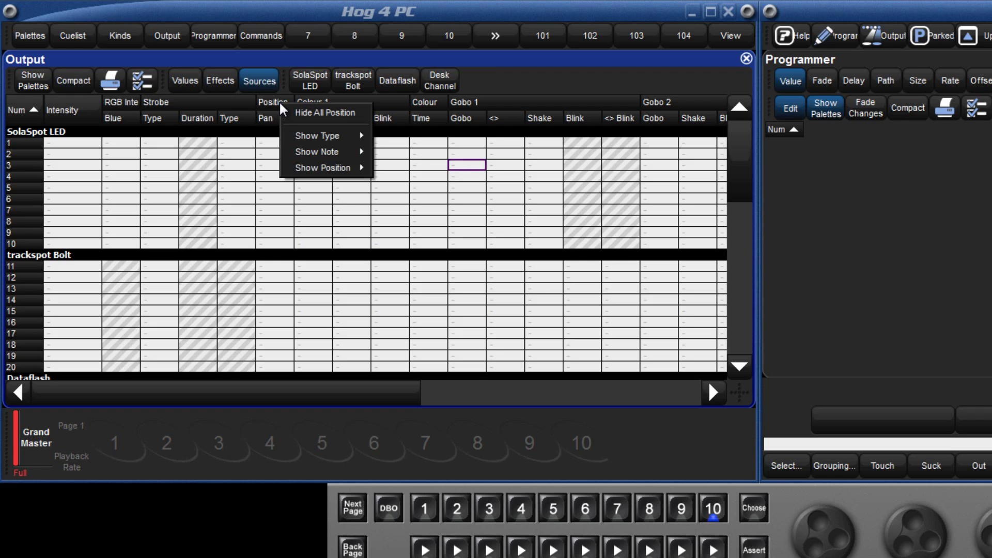
mouse_move(348, 155)
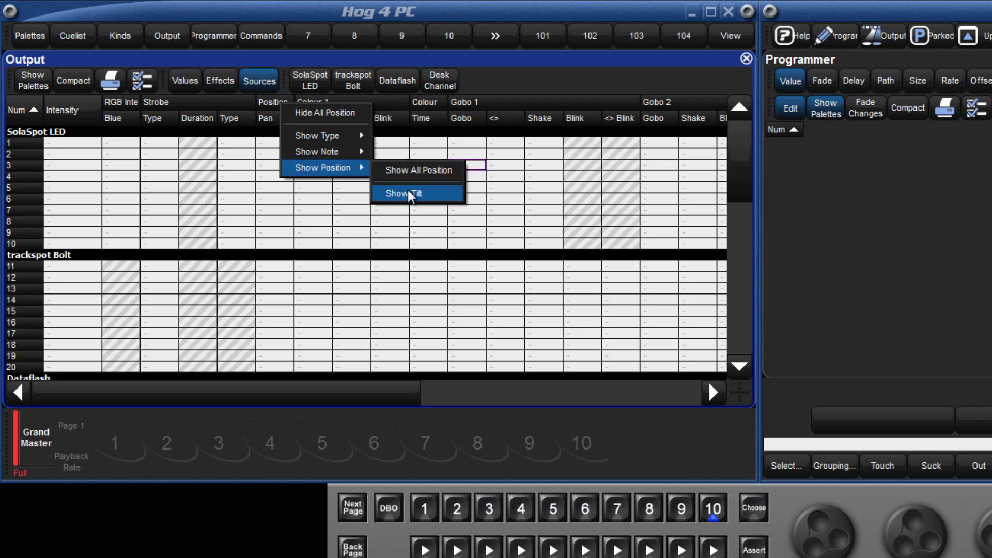
left_click(407, 194)
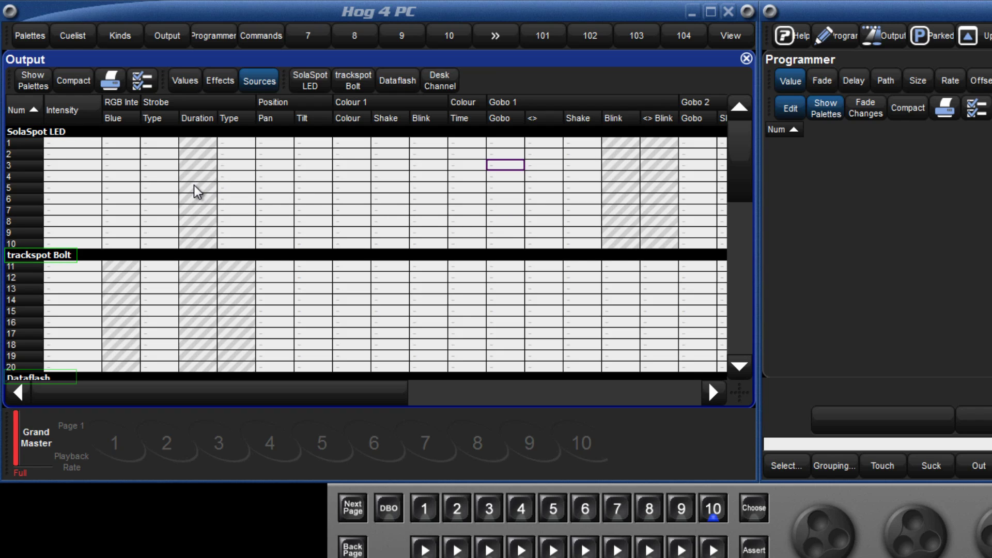
left_click(149, 85)
left_click(365, 207)
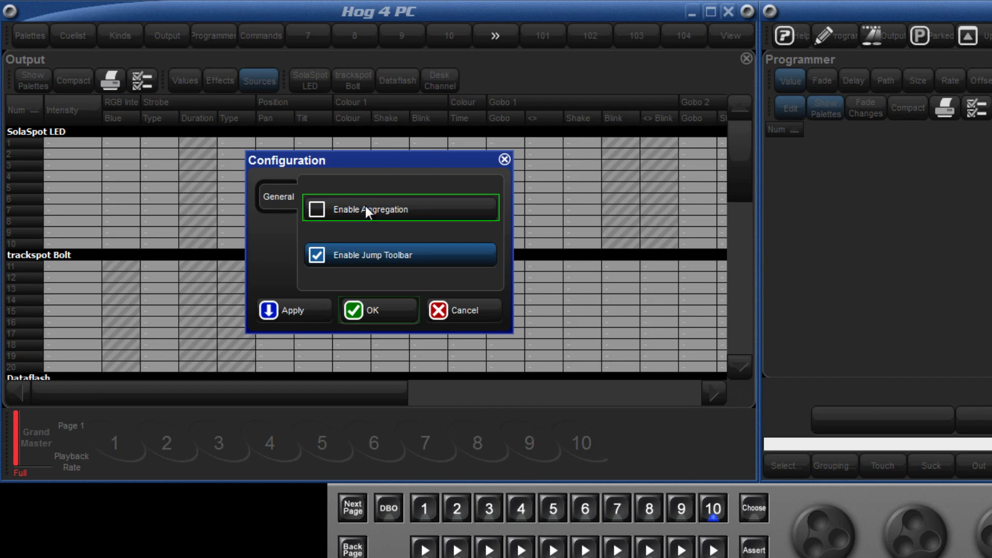
left_click(378, 309)
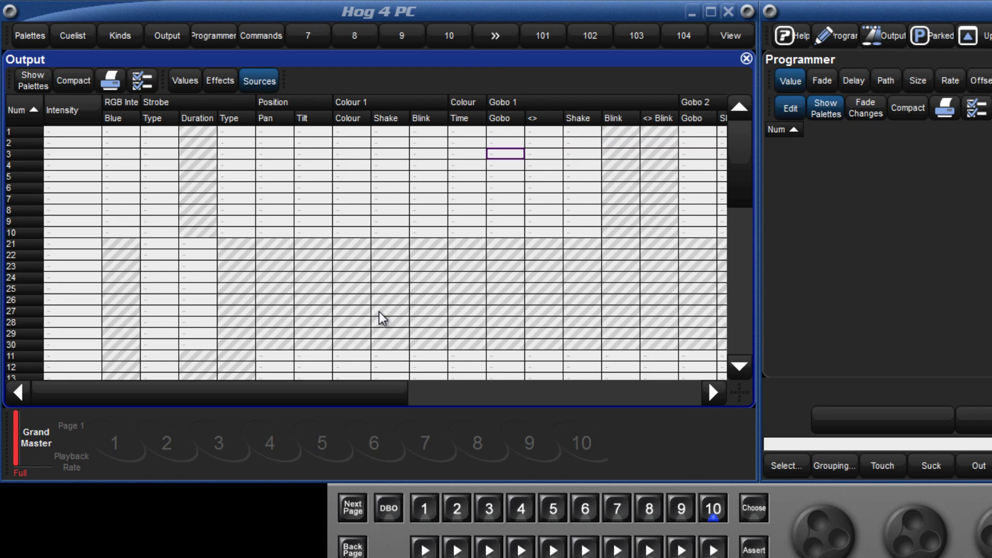
left_click(146, 79)
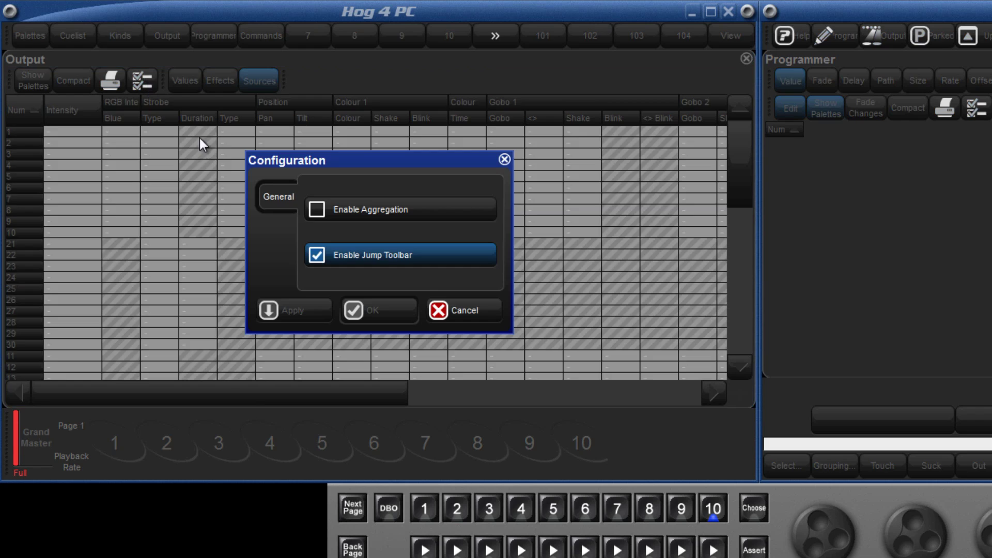
left_click(370, 206)
left_click(375, 309)
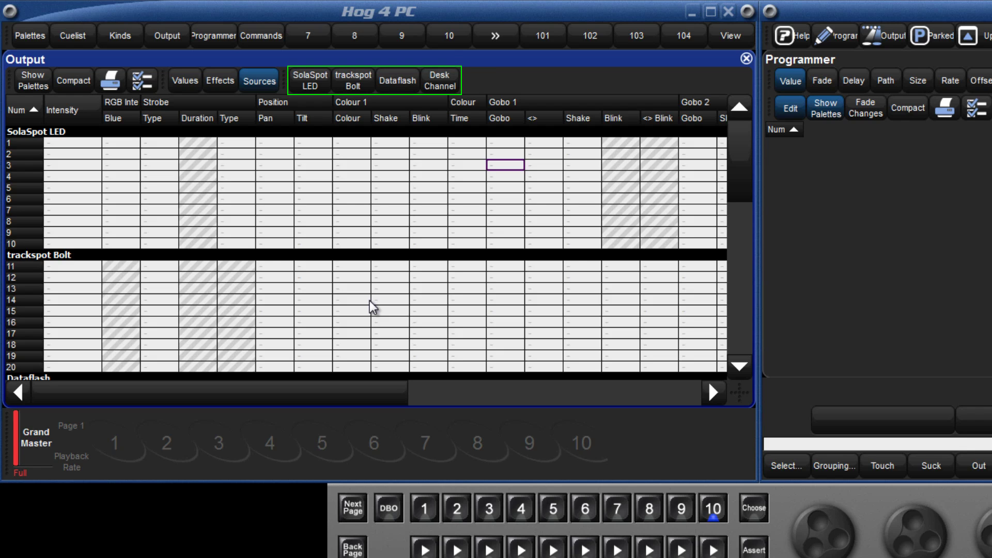
left_click(355, 85)
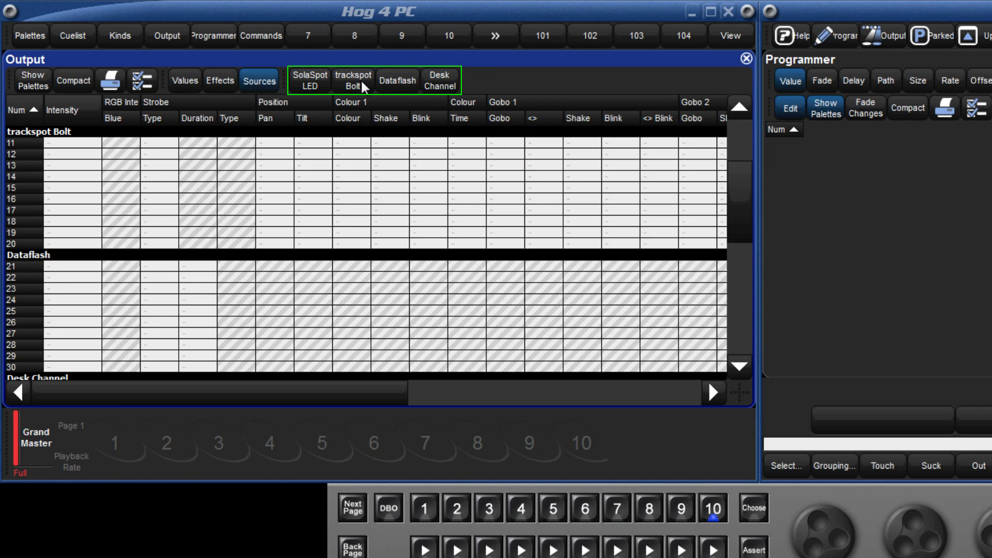
left_click(398, 80)
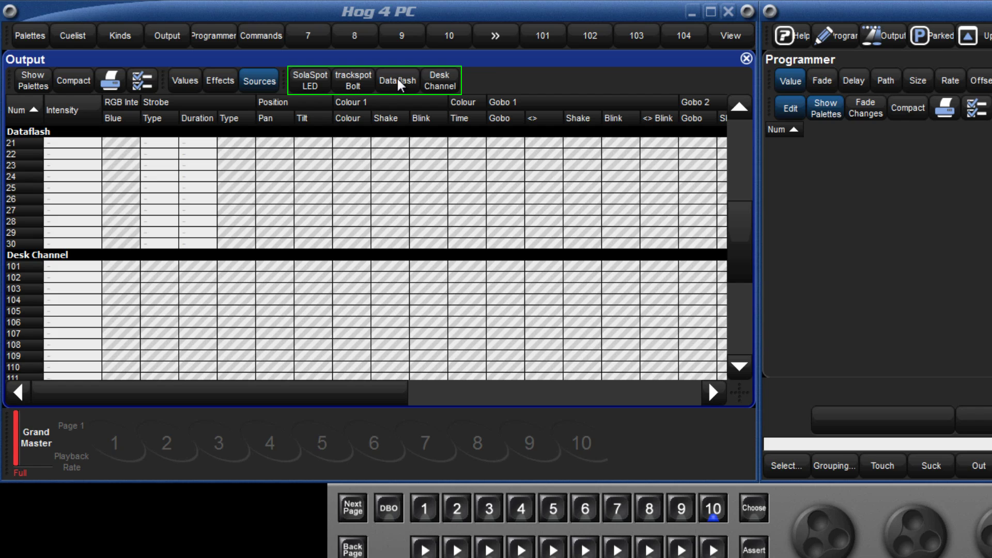
left_click(439, 81)
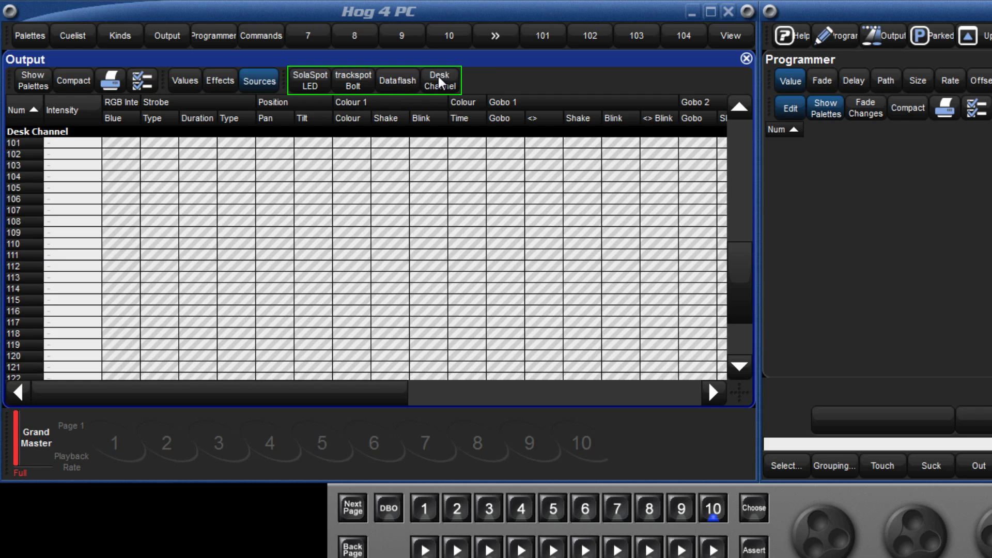
left_click(317, 78)
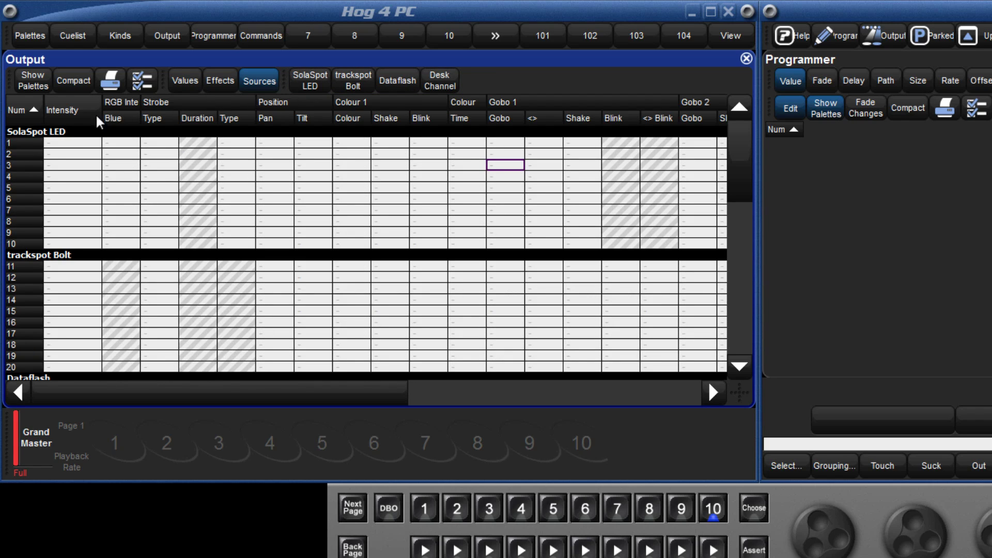
left_click(33, 85)
left_click(32, 84)
left_click(75, 85)
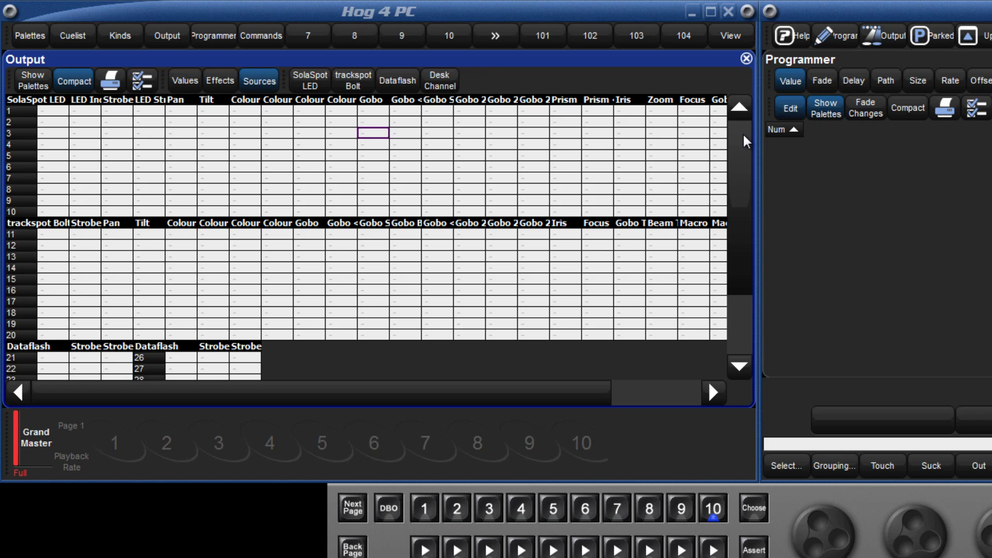
left_click_drag(743, 134, 744, 216)
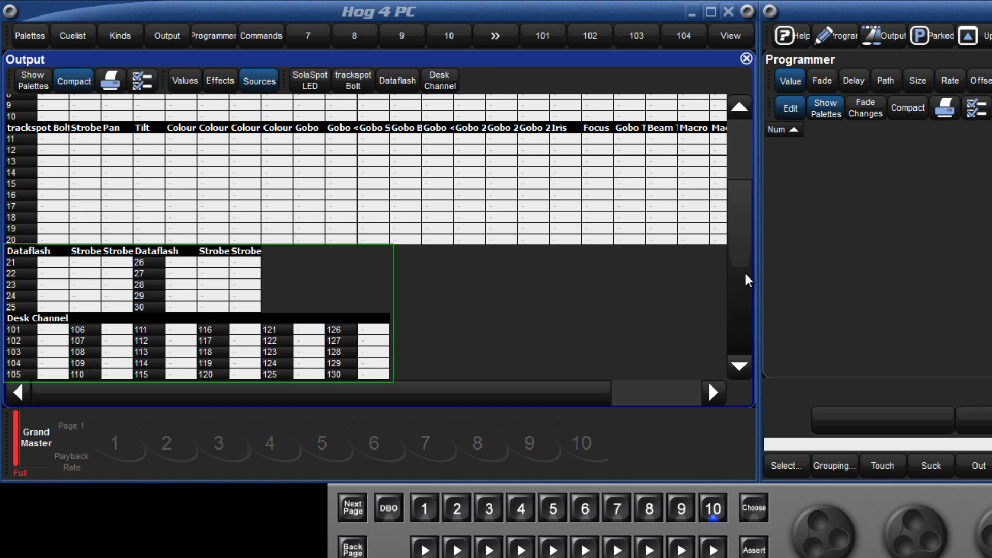
left_click_drag(744, 271, 743, 191)
left_click(80, 81)
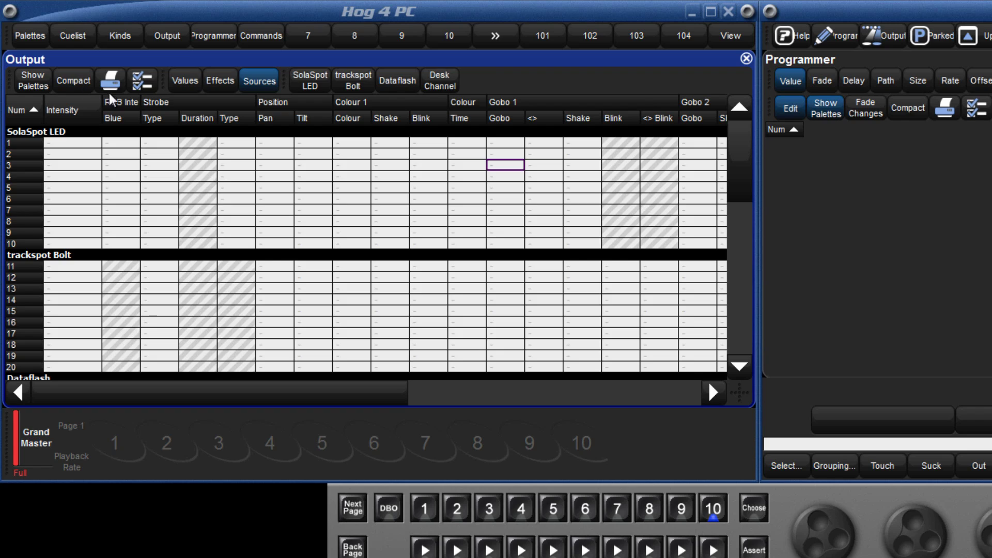
left_click(186, 81)
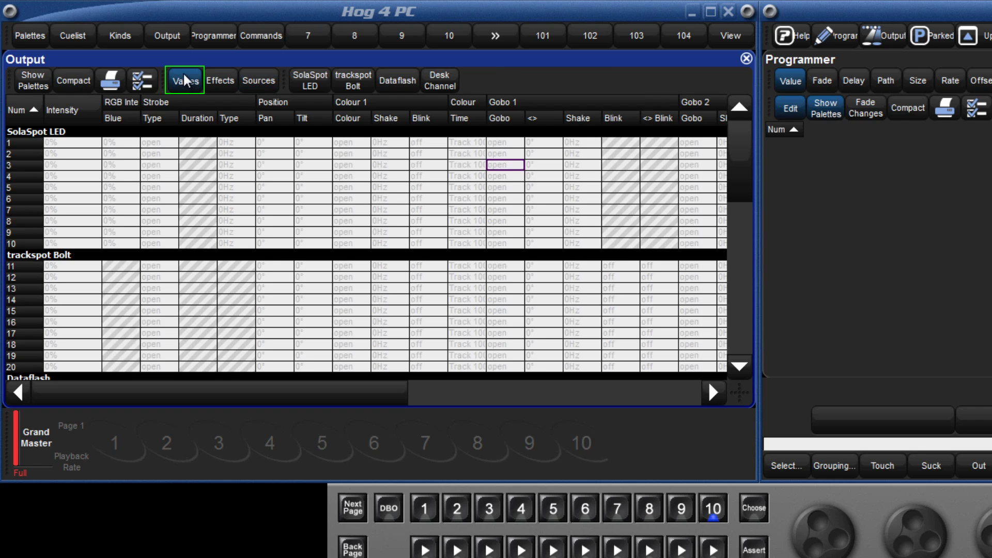
left_click(222, 82)
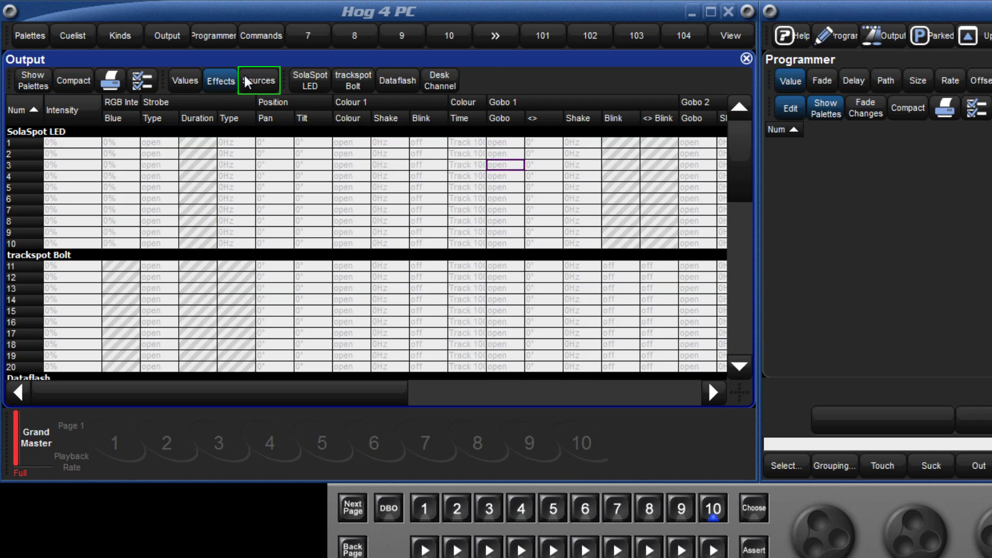
left_click(264, 81)
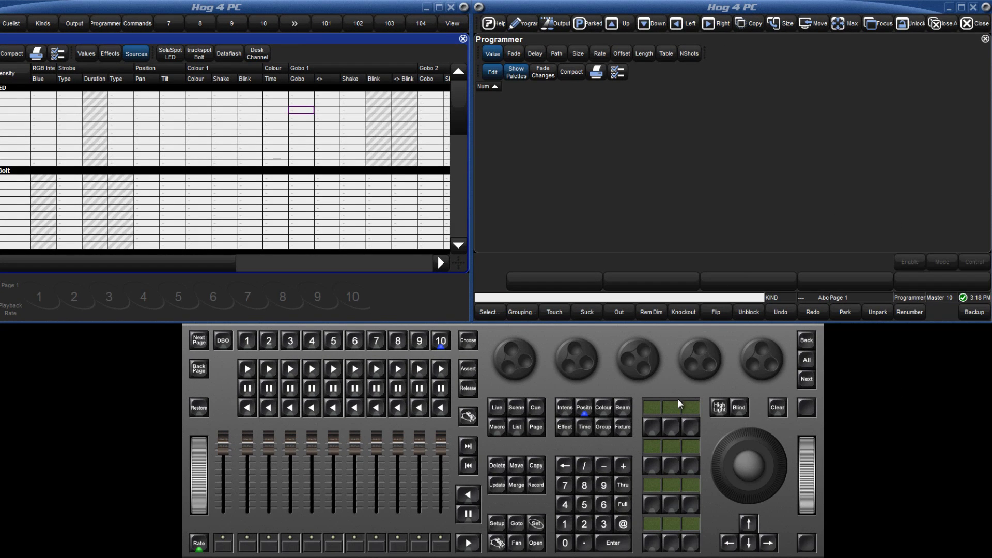
Select SolaSpot LED fixtures 1 through 10 and set them to full intensity.
left_click(565, 524)
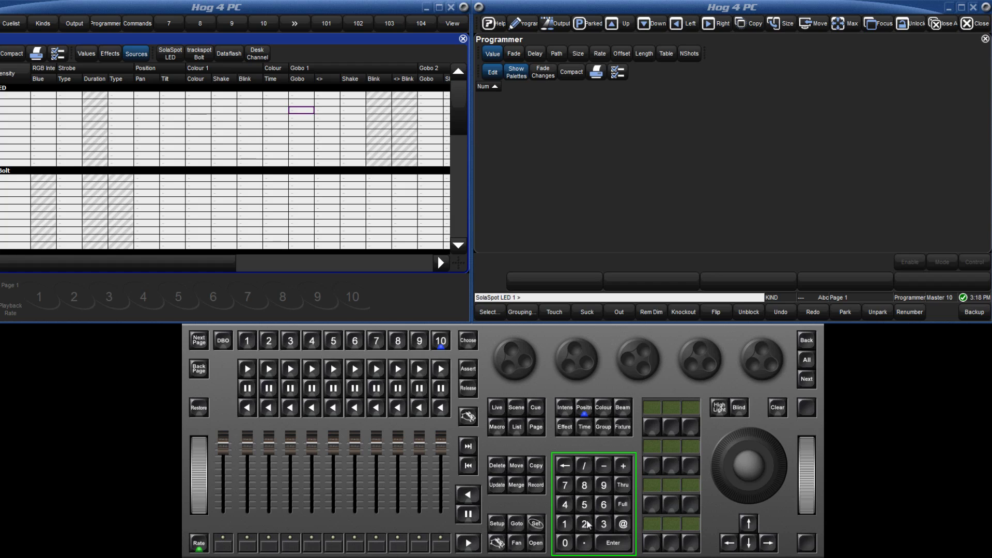
left_click(565, 524)
left_click(565, 543)
left_click(623, 505)
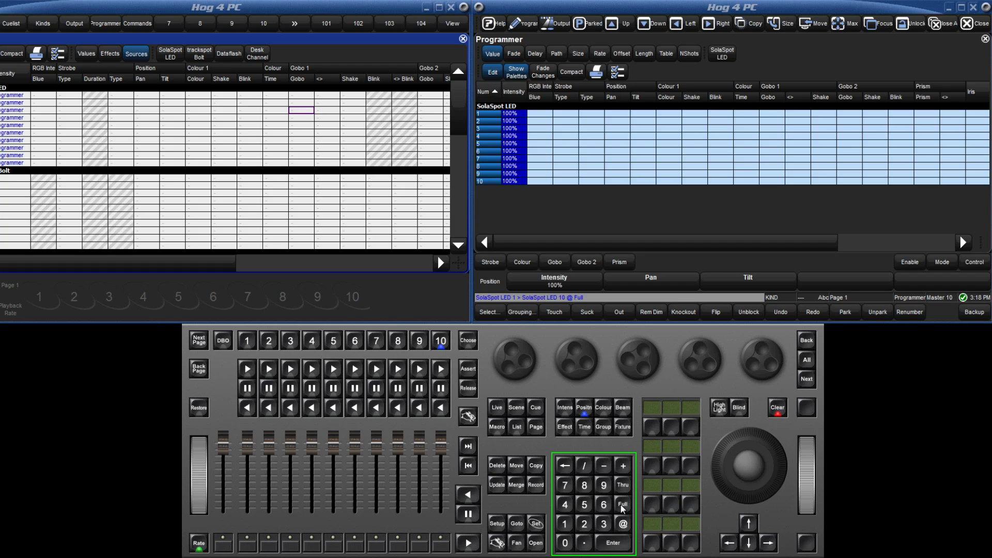
Select SolaSpot LED fixtures 1 to 5 and apply the blue colour palette.
left_click(565, 524)
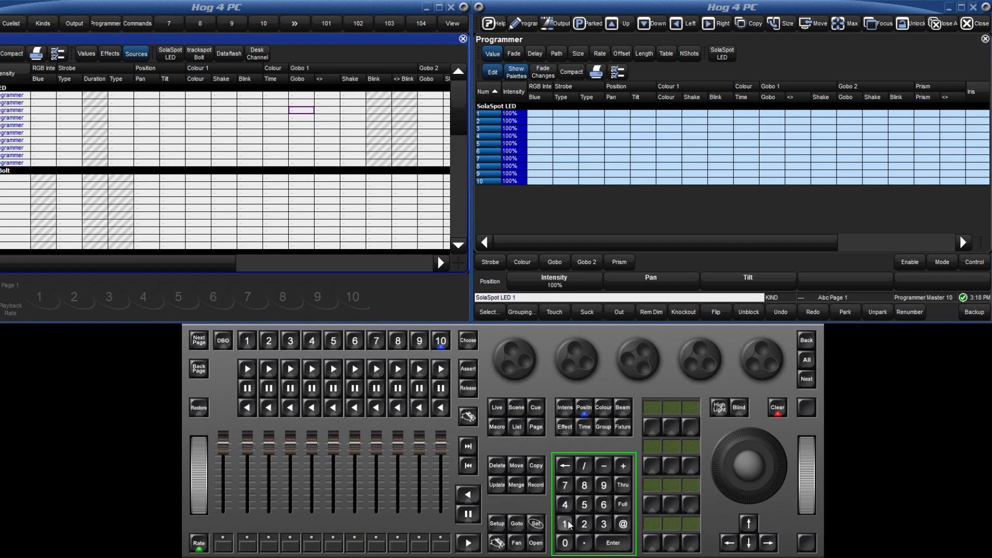
left_click(622, 485)
left_click(589, 505)
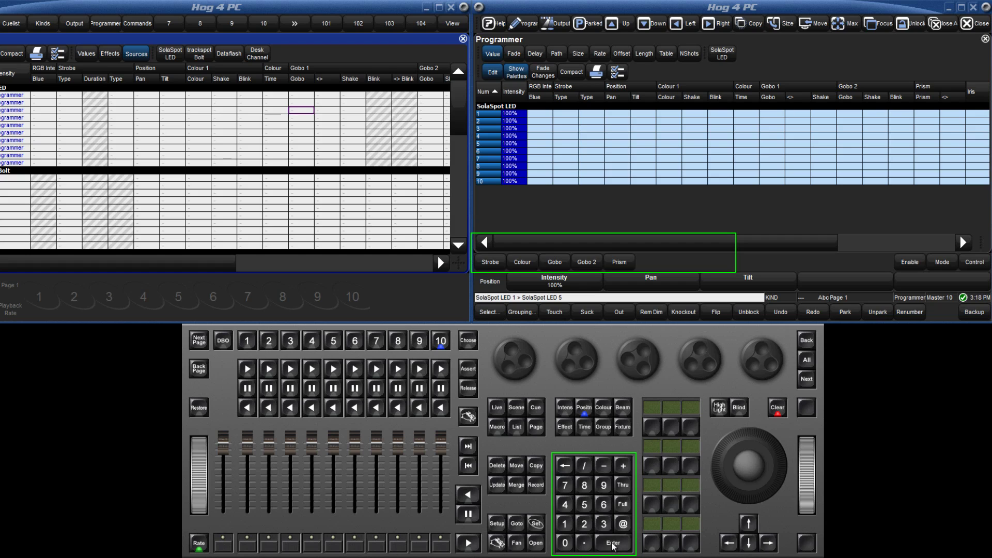
left_click(528, 266)
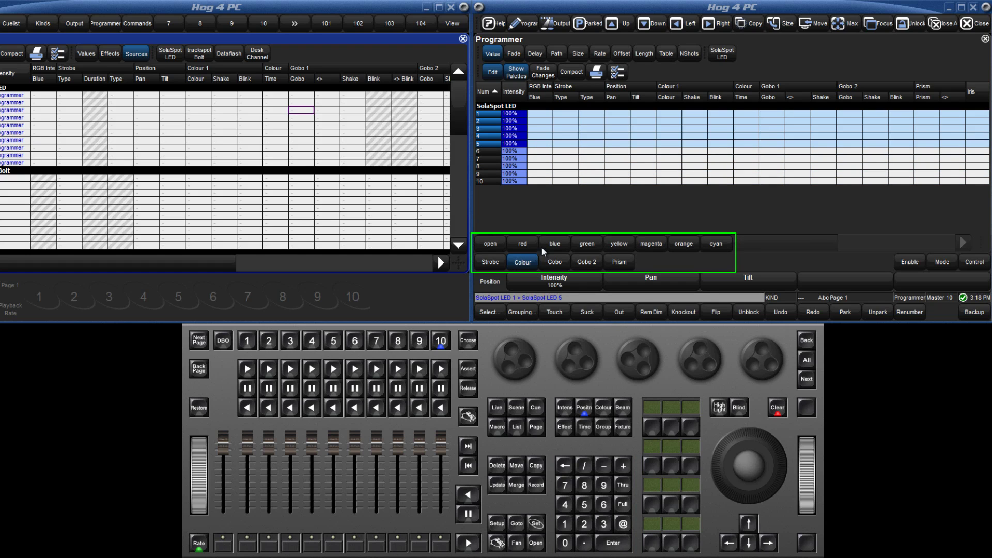
left_click(560, 245)
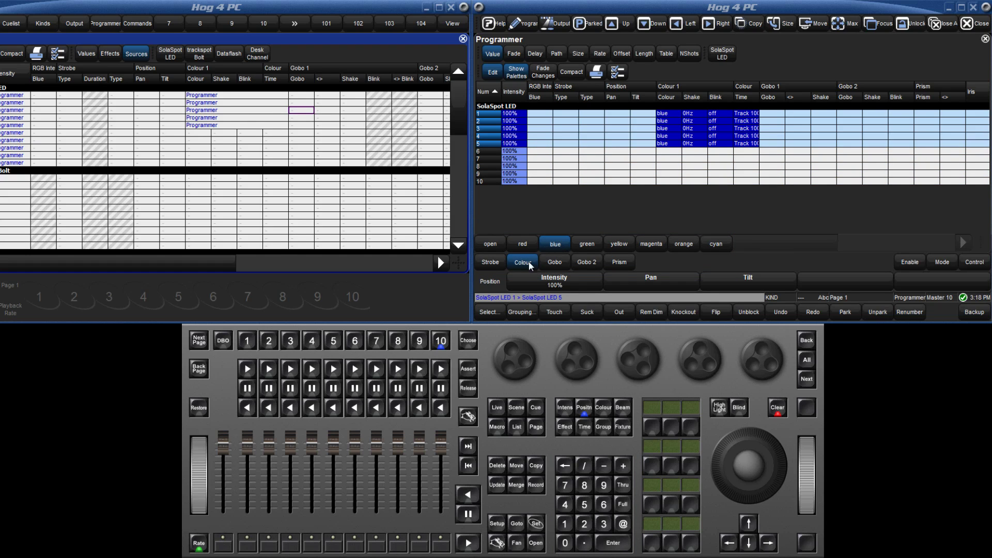
Invert the selection to fixtures 6–10 and apply the red colour palette.
left_click(488, 312)
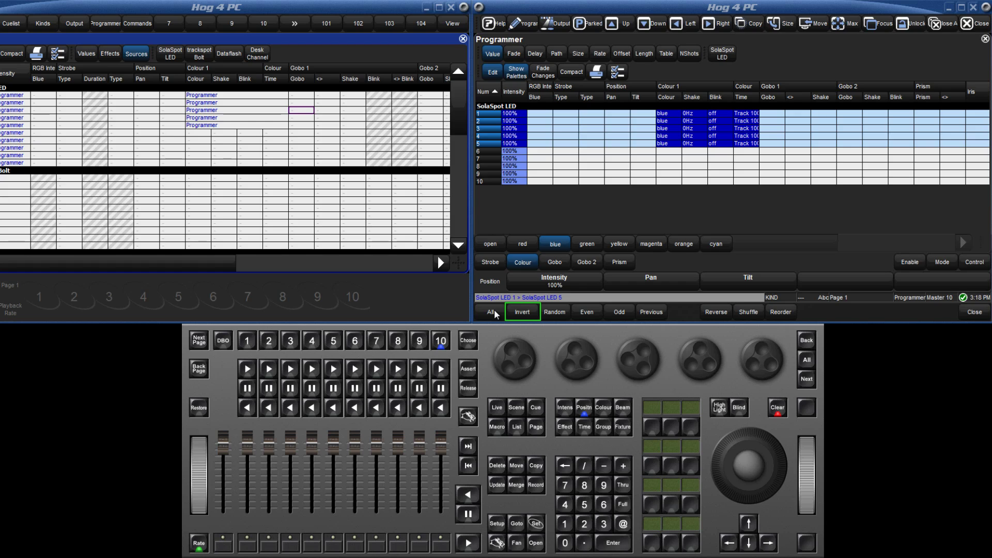
left_click(522, 313)
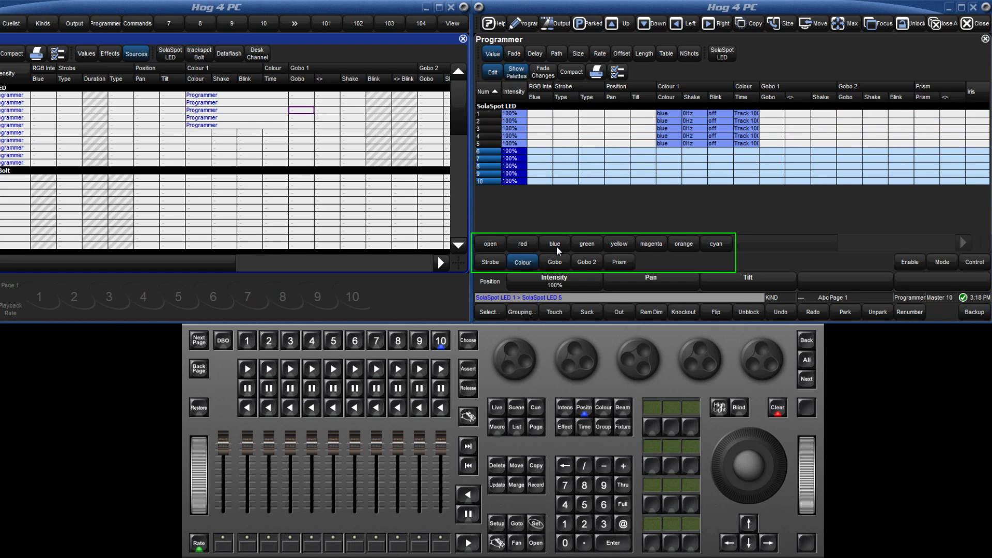
left_click(528, 248)
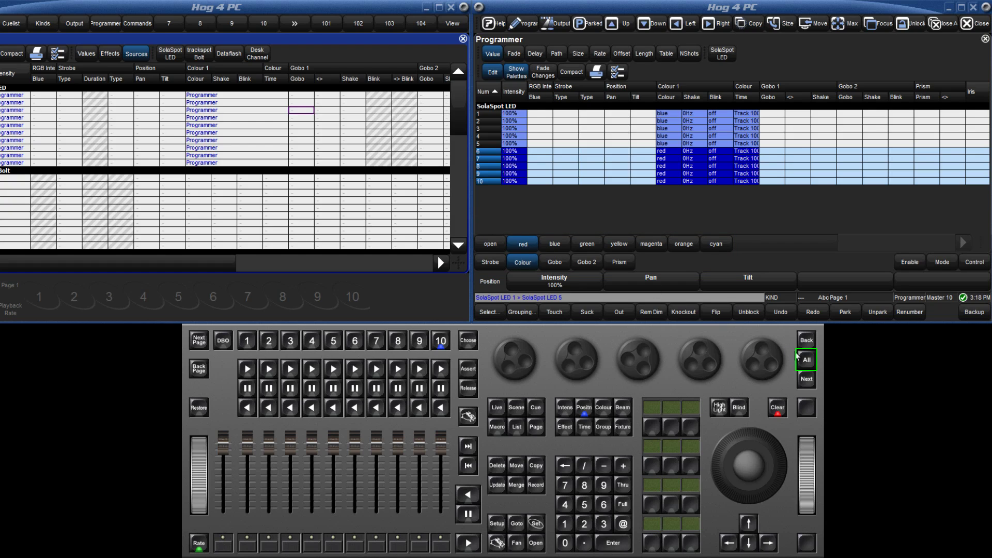
Select all ten SolaSpot LEDs and apply the shapes gobo and prism slot 1.
left_click(807, 360)
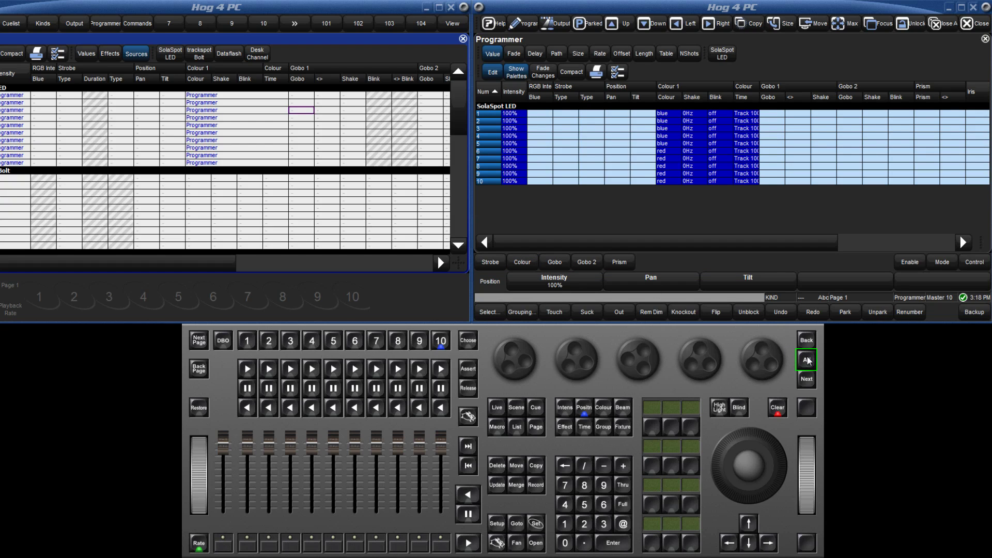
left_click(556, 262)
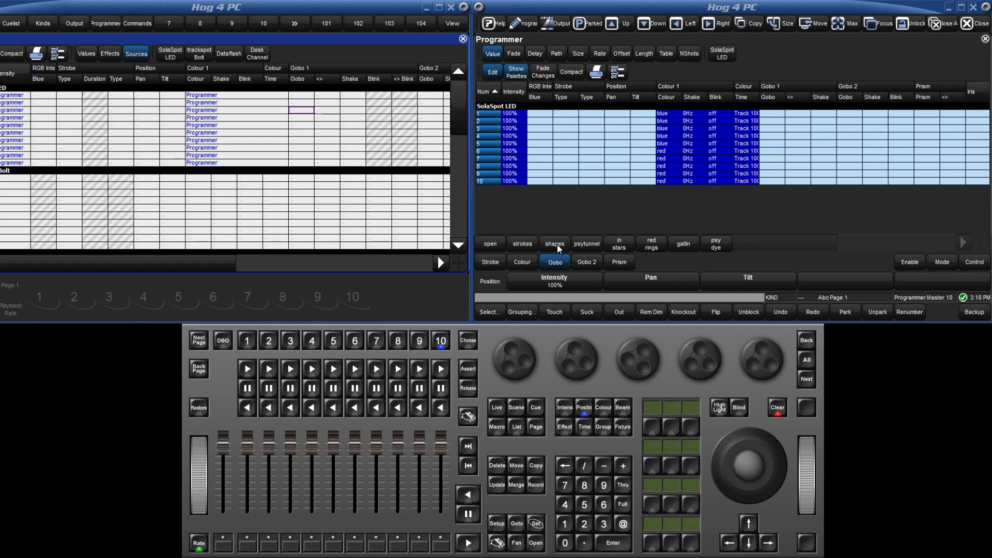
left_click(557, 246)
left_click(618, 263)
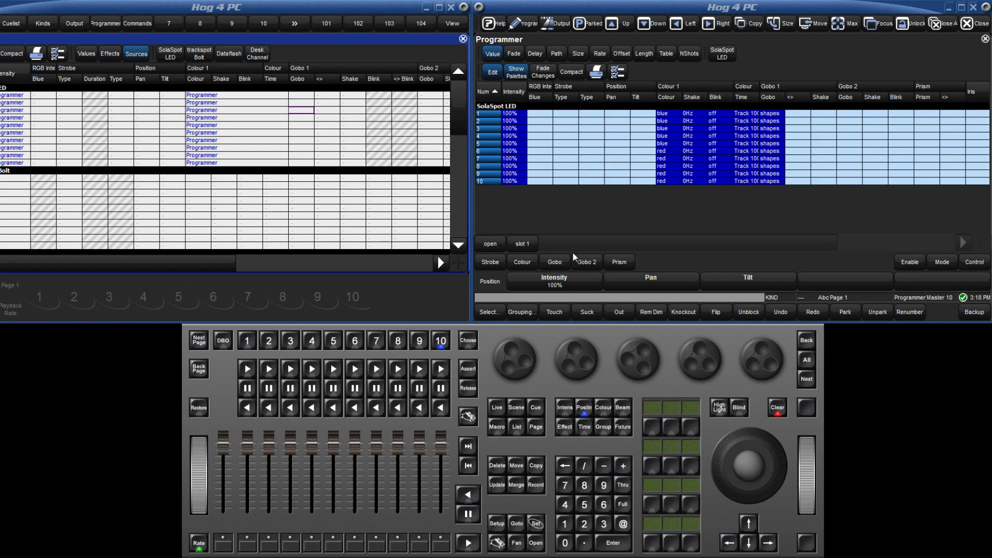
left_click(529, 246)
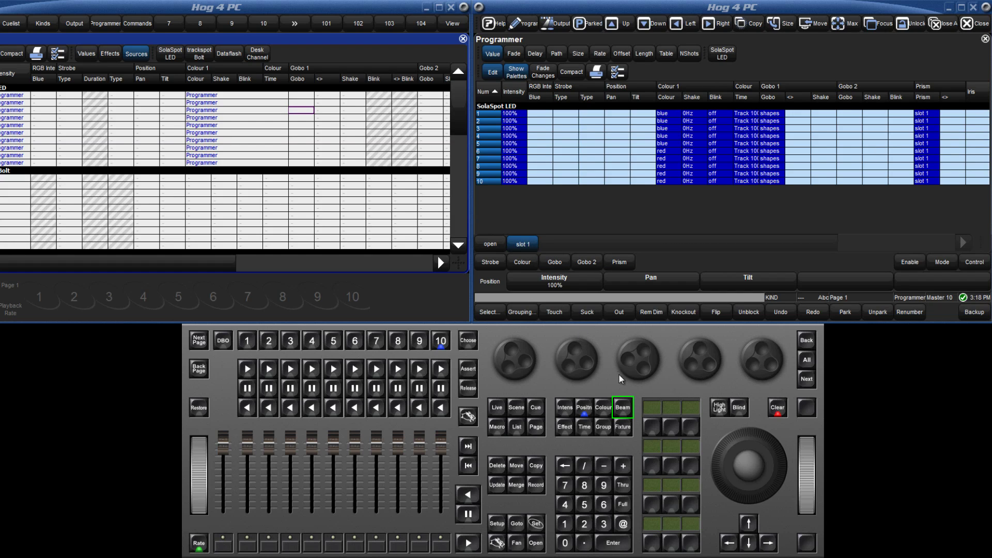
Set the prism rotation on all SolaSpot LEDs to 30rpm.
left_click(622, 408)
left_click(623, 408)
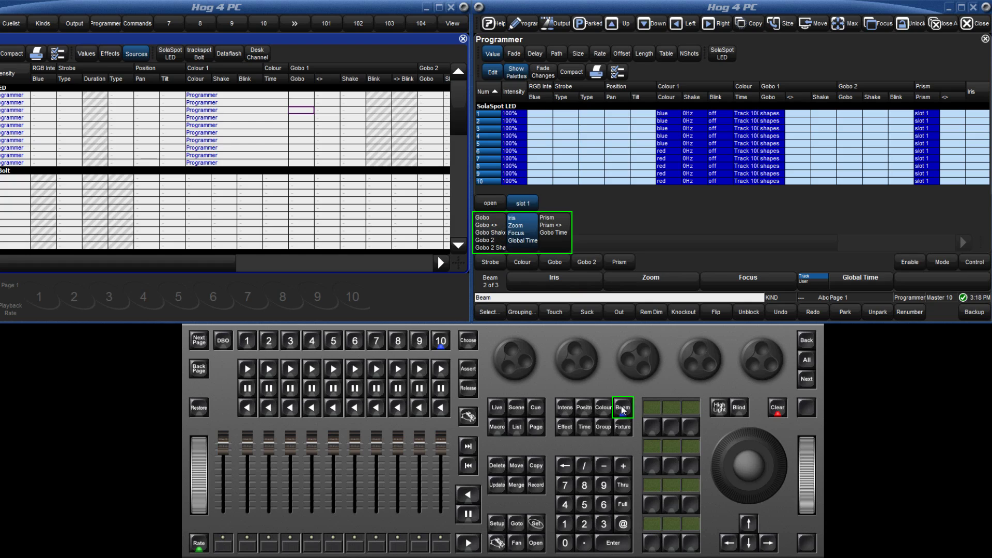
left_click(623, 408)
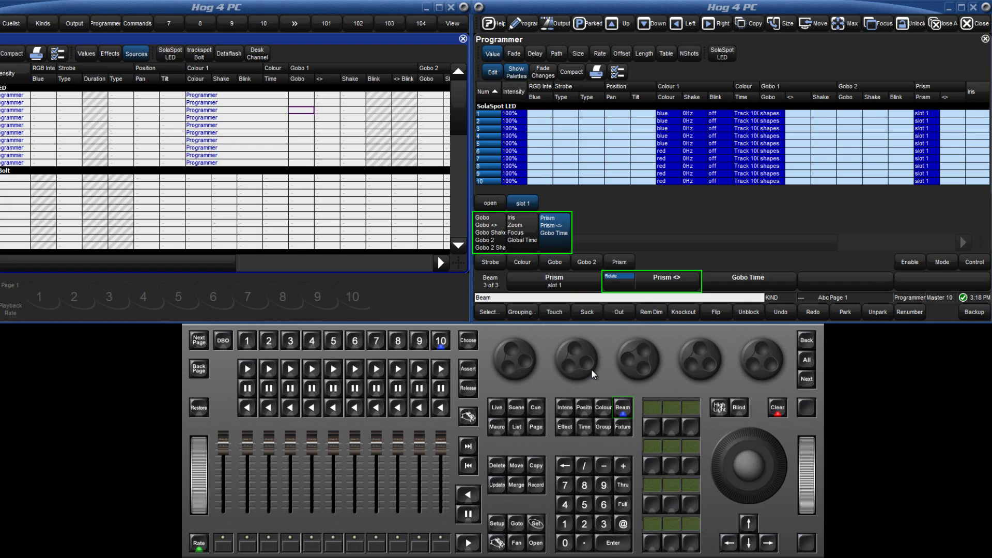
left_click_drag(594, 354, 573, 395)
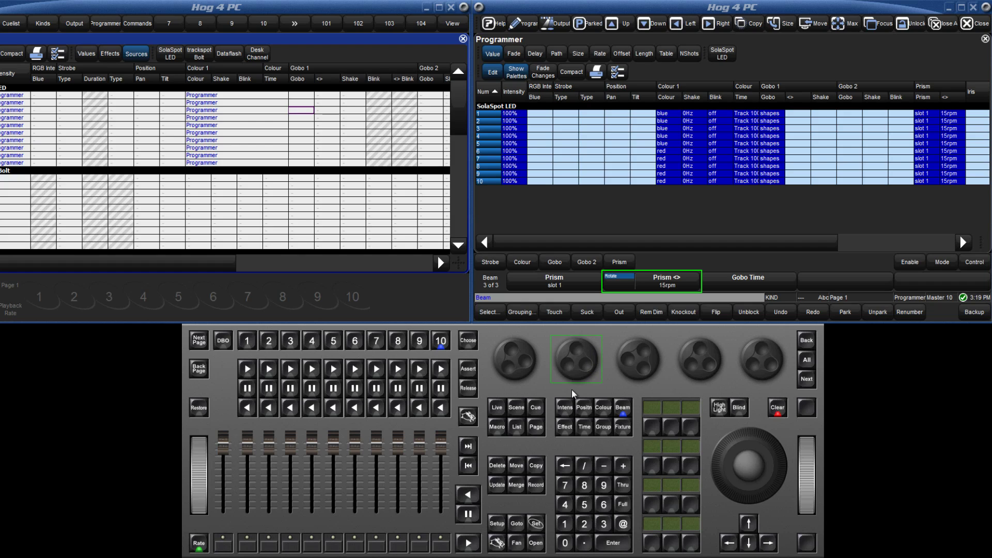
left_click(537, 525)
left_click(679, 286)
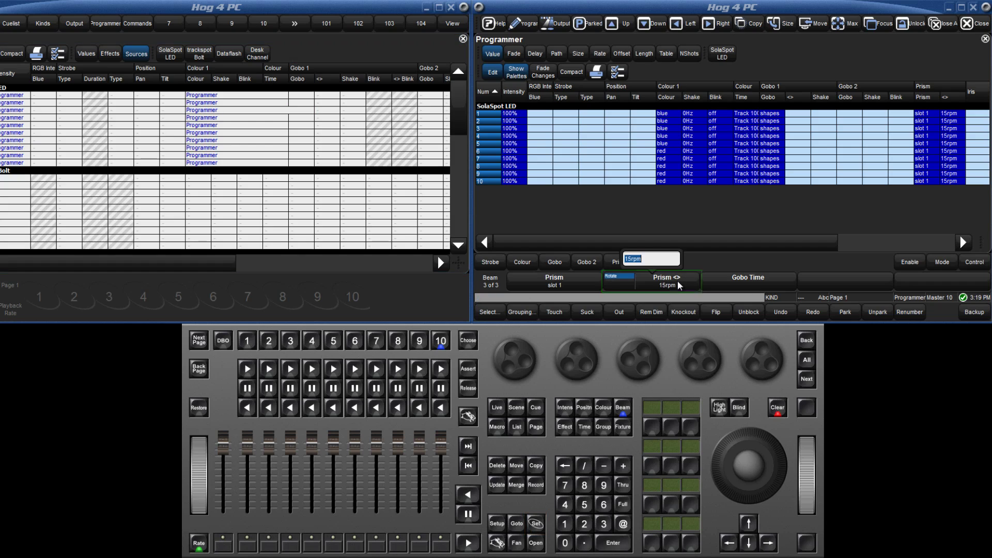
type("30")
key("Return")
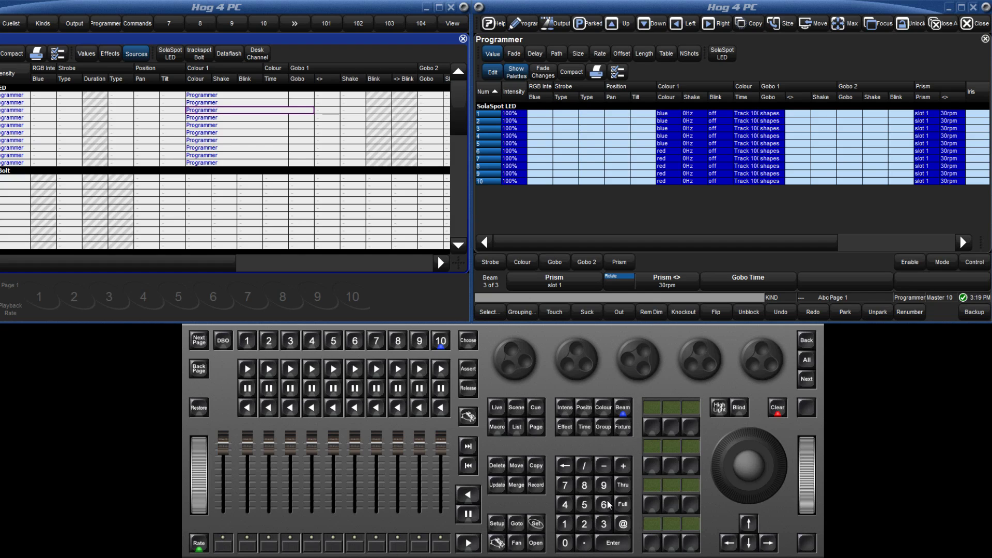
Select trackspot Bolt fixtures 11 through 20 and put the trackball in position mode.
double_click(564, 524)
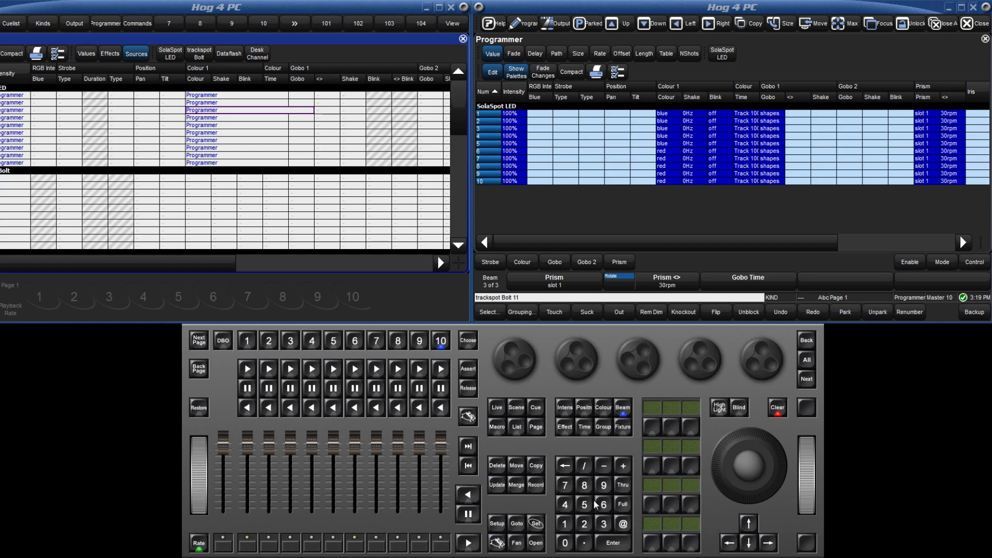
left_click(585, 525)
left_click(565, 543)
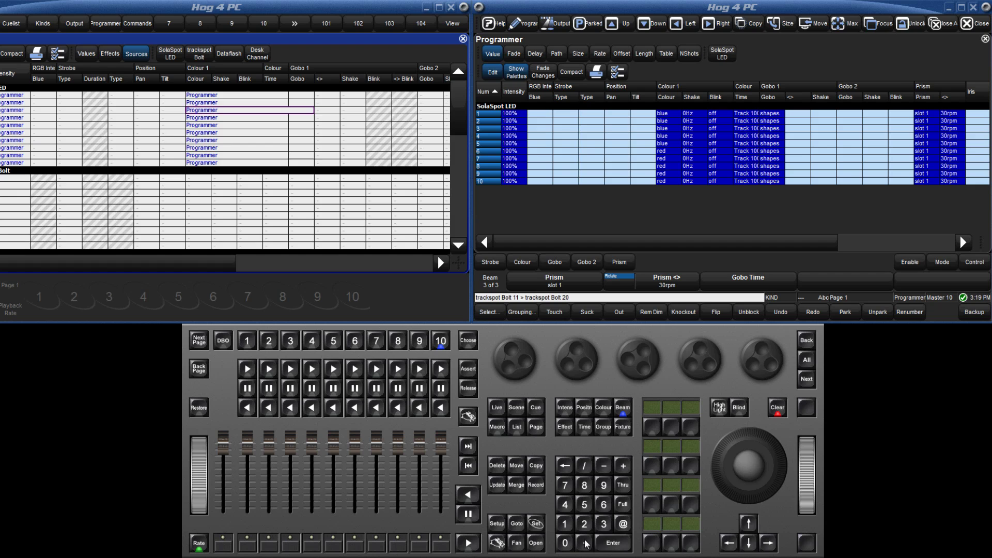
left_click(612, 544)
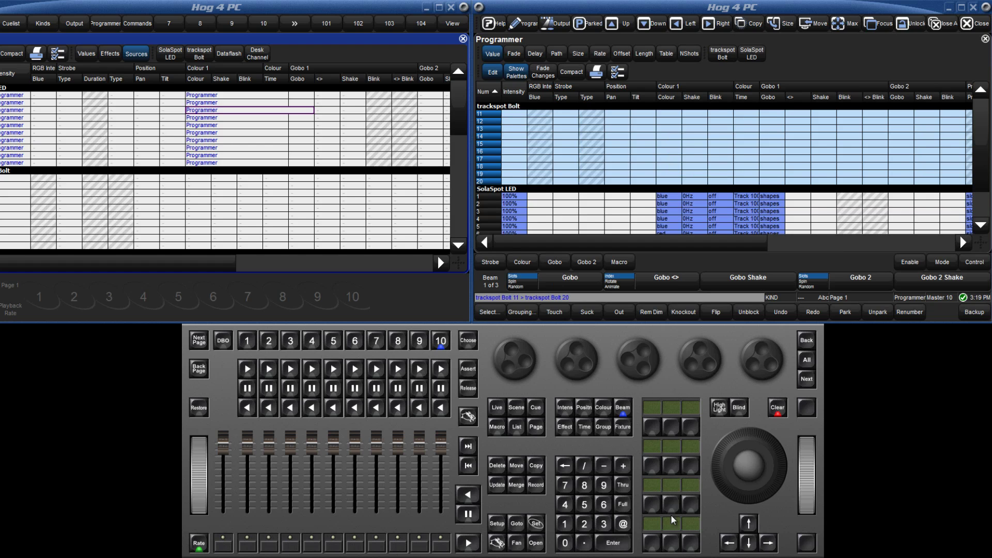
left_click(752, 467)
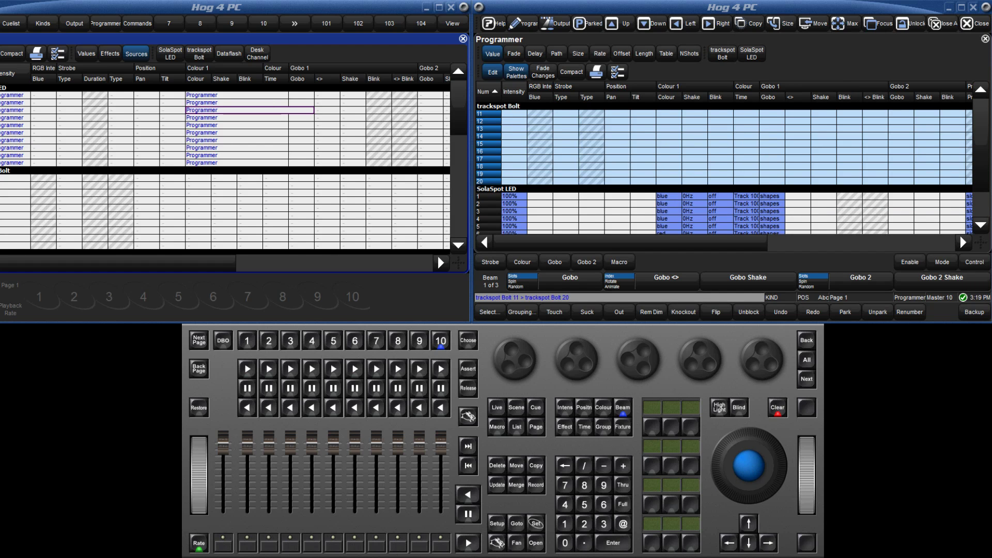
left_click_drag(751, 467, 747, 458)
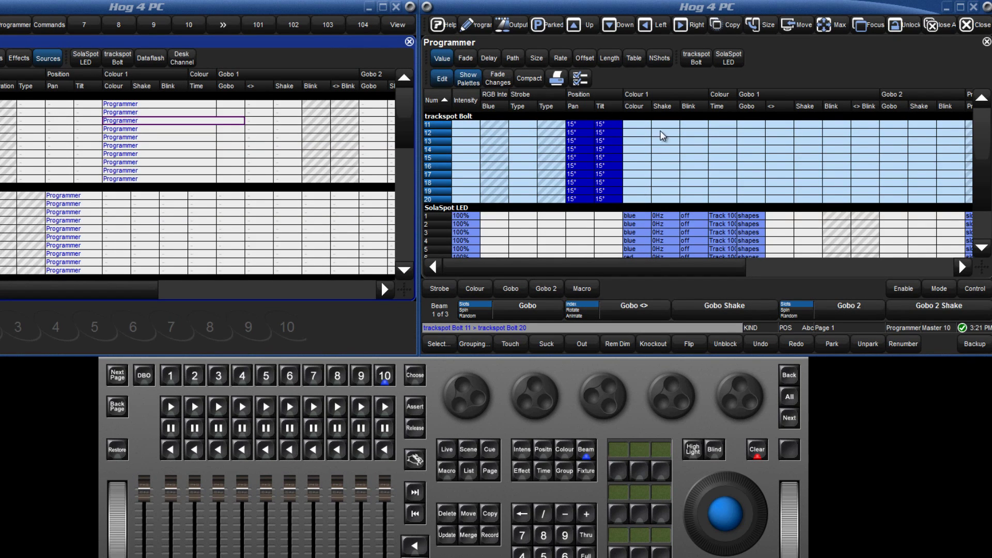
Select and clear blocks of trackspot colour/gobo cells and Intensity cells in the Programmer grid.
left_click_drag(665, 124, 791, 199)
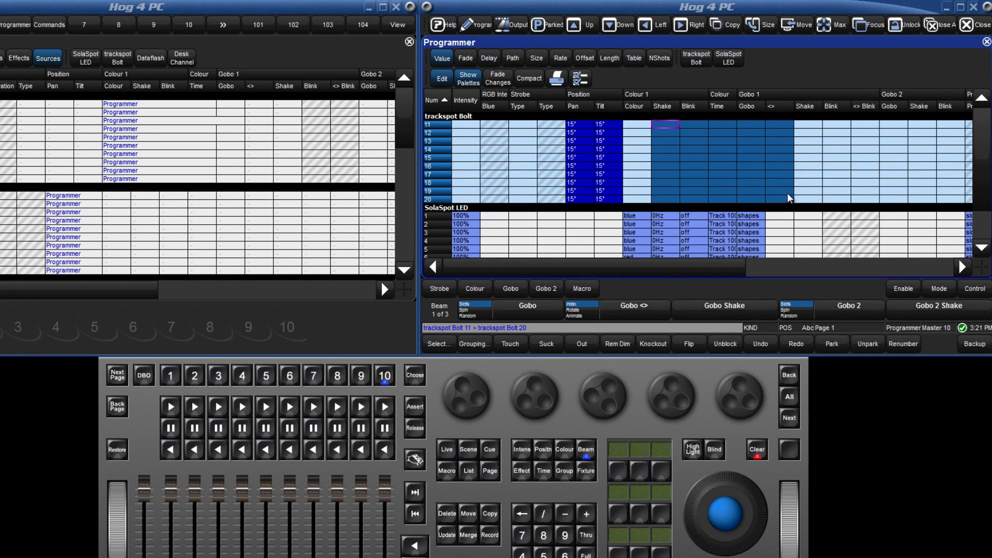
left_click(469, 125)
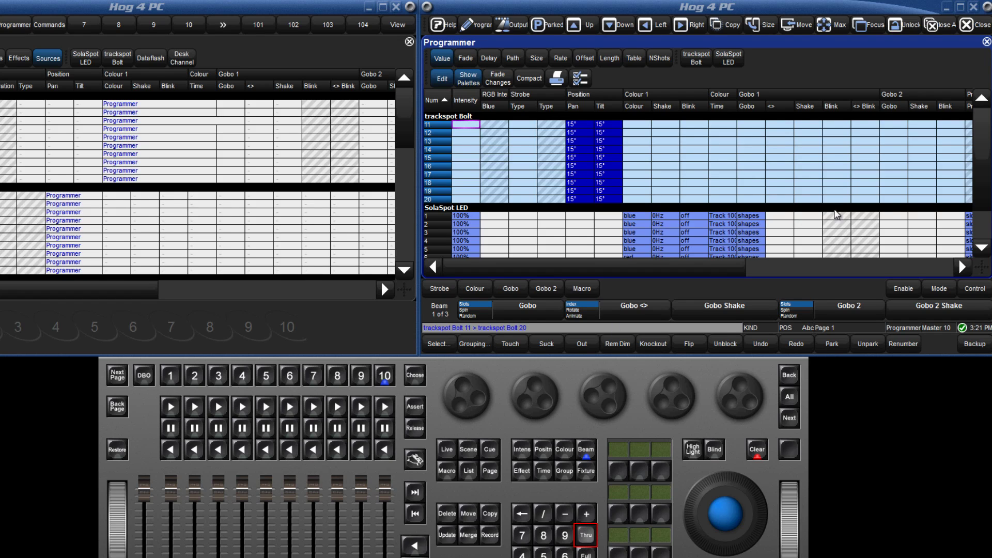
left_click_drag(982, 187, 987, 223)
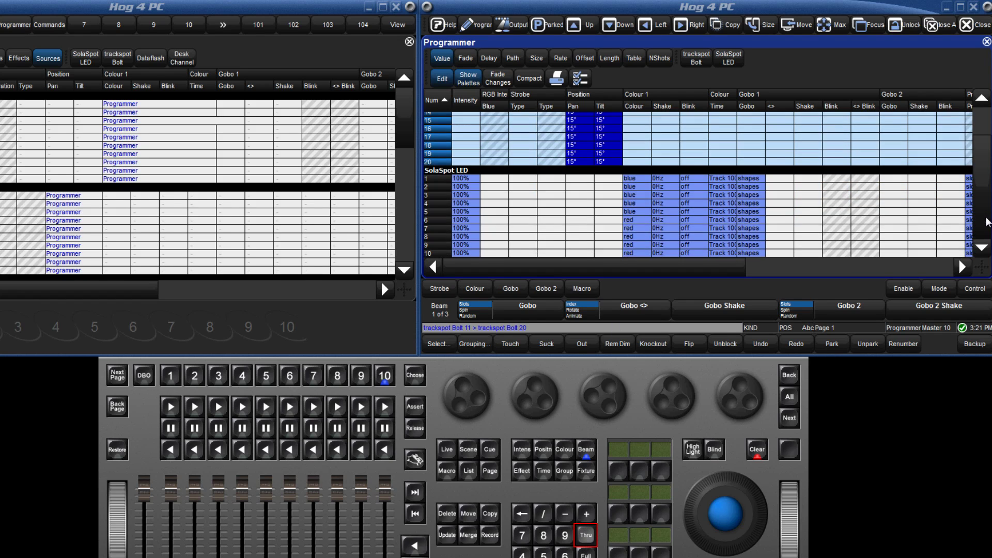
left_click(474, 228, "shift")
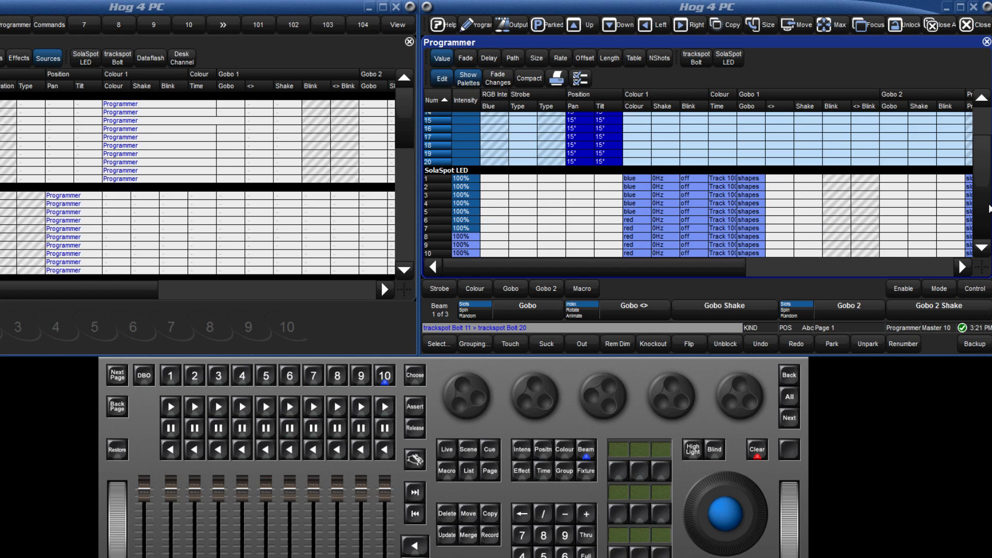
left_click_drag(986, 212, 986, 161)
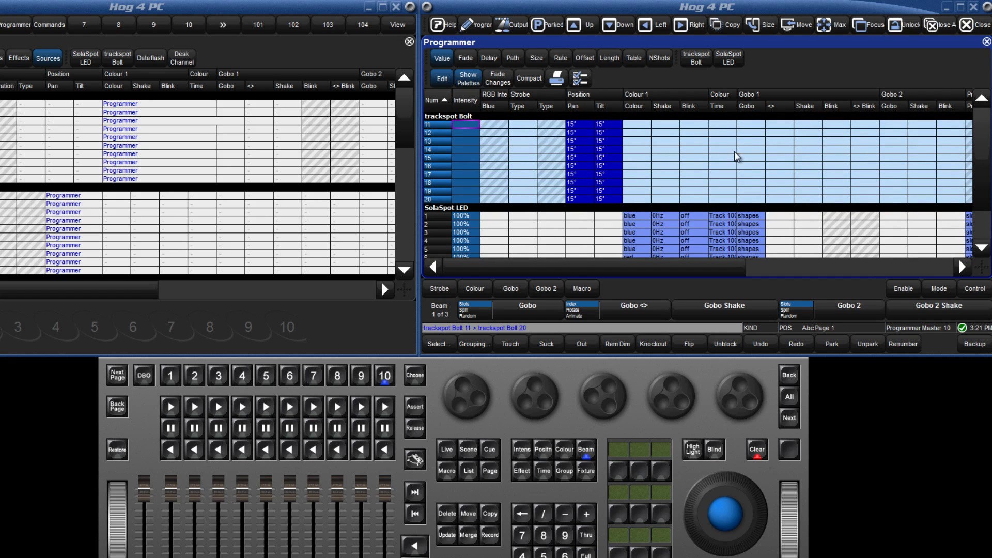
left_click(706, 149)
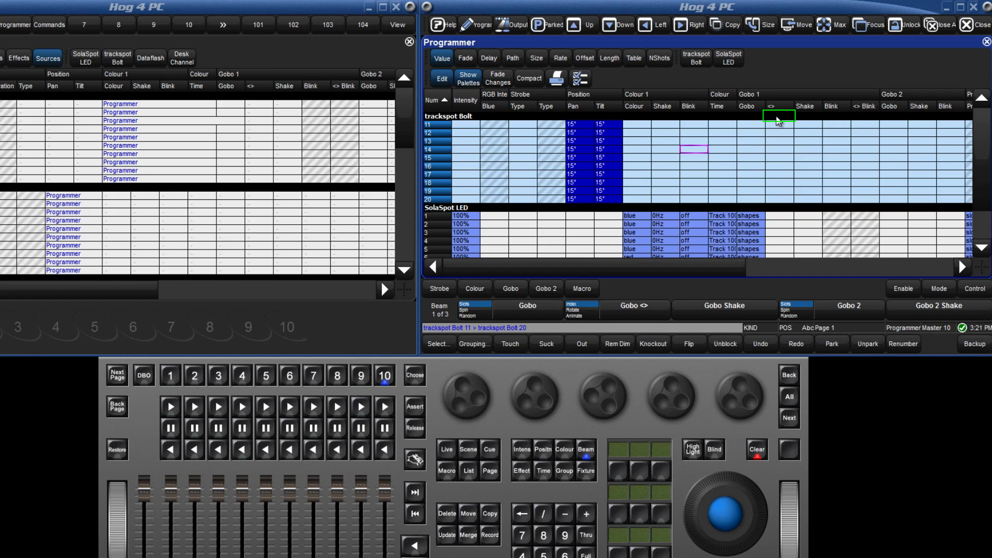
Select the trackspot Gobo 1 rotation cells, then the whole Gobo 1 rotation column.
left_click(778, 121)
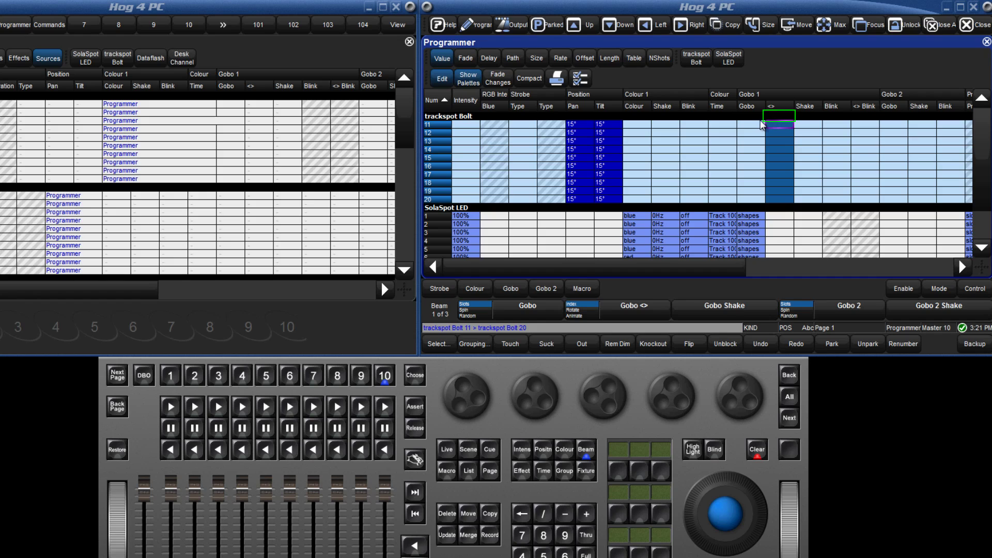
left_click(758, 124)
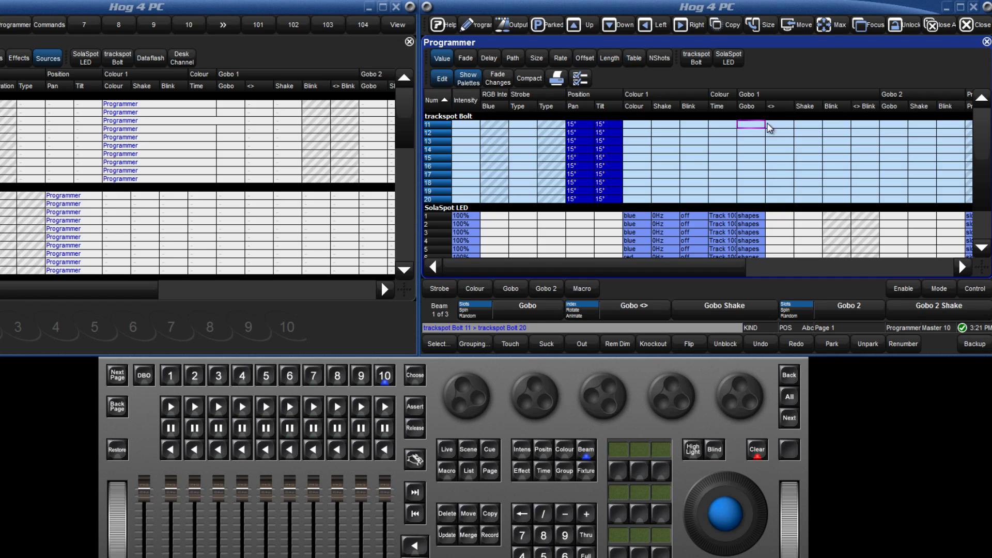
left_click(781, 96)
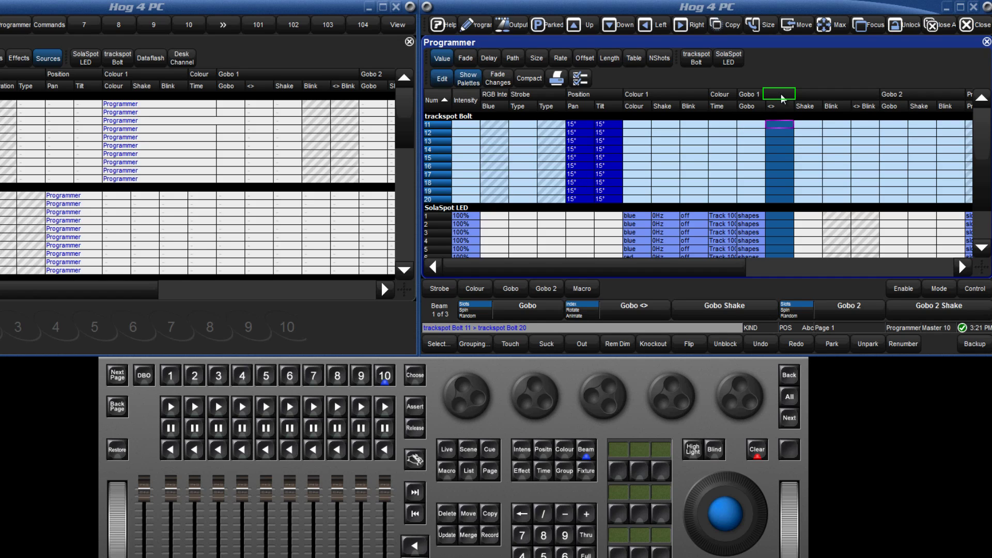
scroll(976, 140, "down", 3)
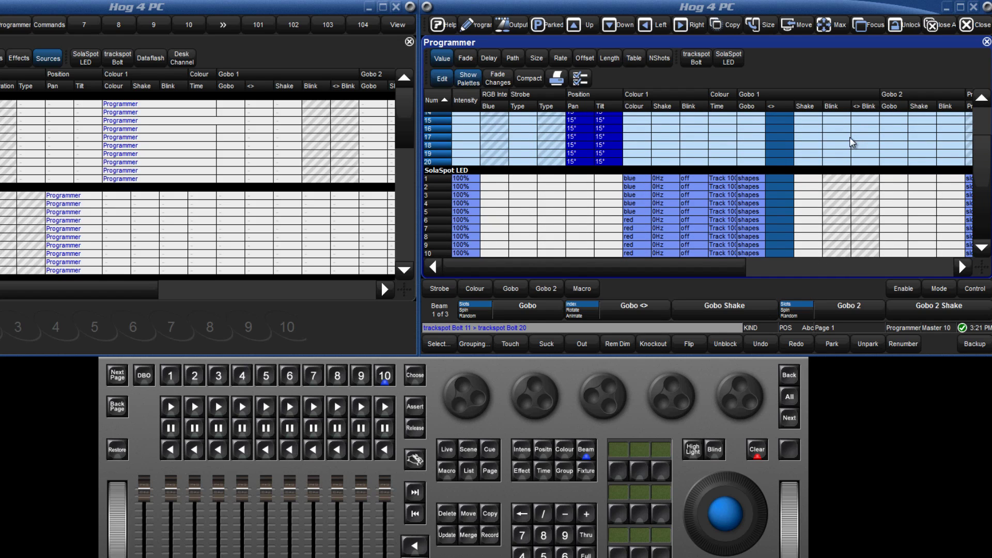
scroll(986, 157, "up", 1)
scroll(986, 156, "up", 1)
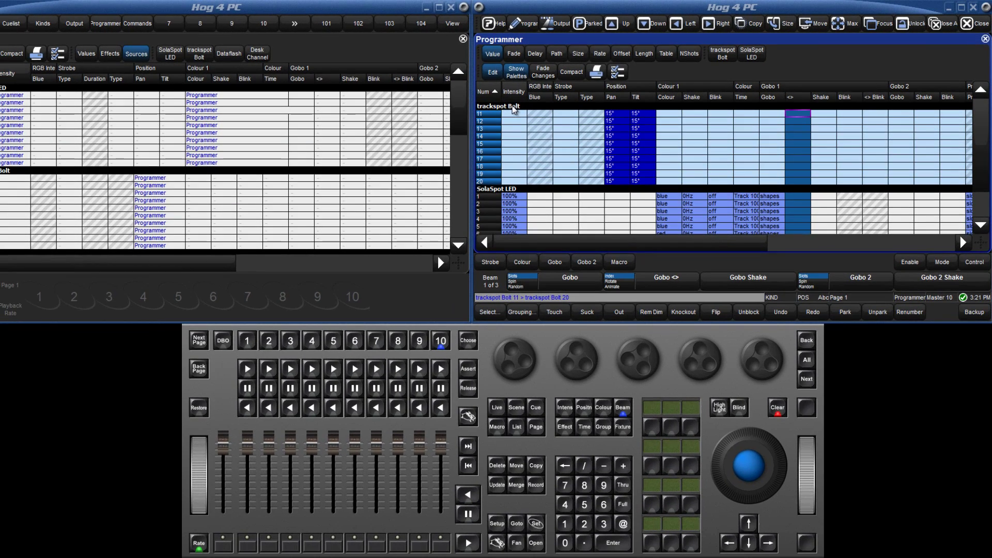
Set the intensity of trackspot Bolt fixtures 11–20 to 50%.
left_click(514, 109)
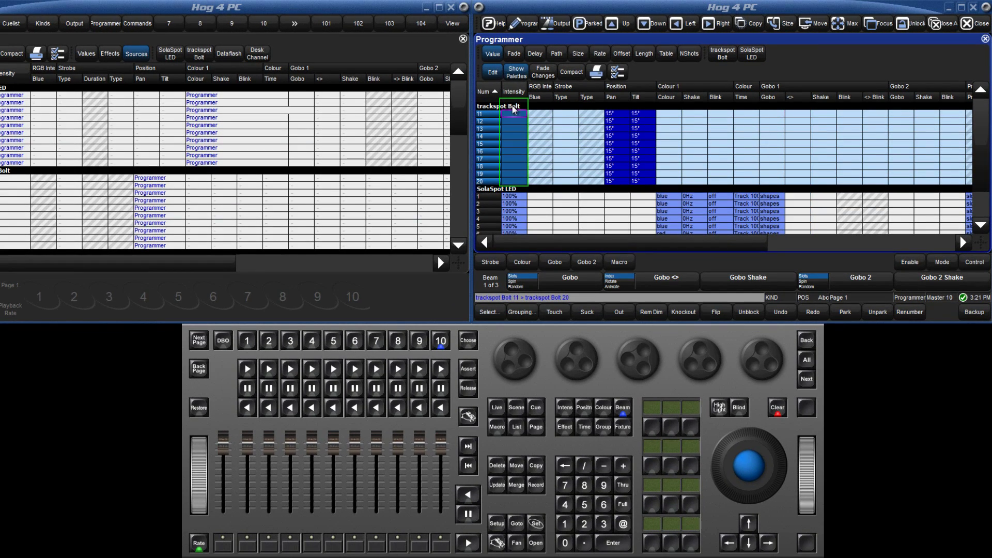
left_click(536, 524)
left_click(585, 504)
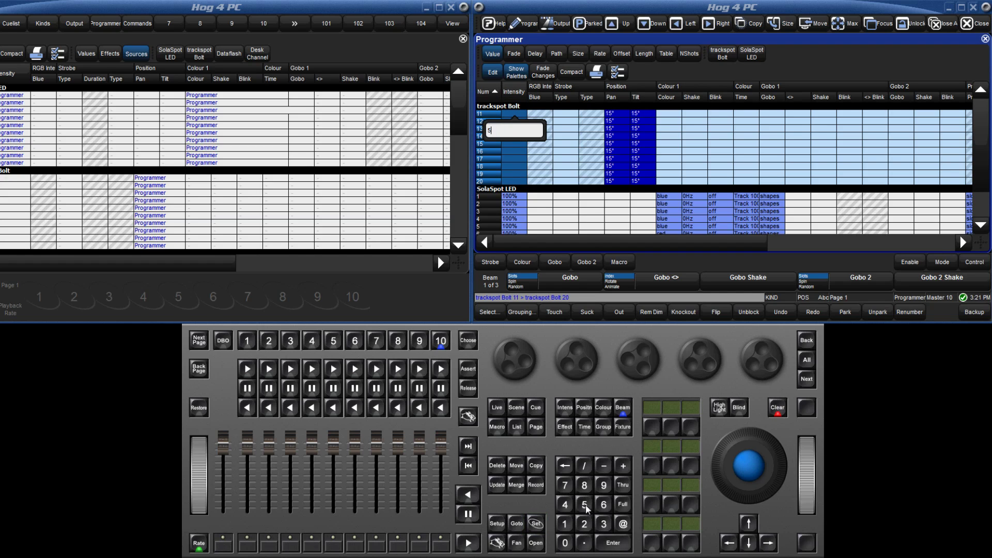
left_click(564, 543)
left_click(613, 543)
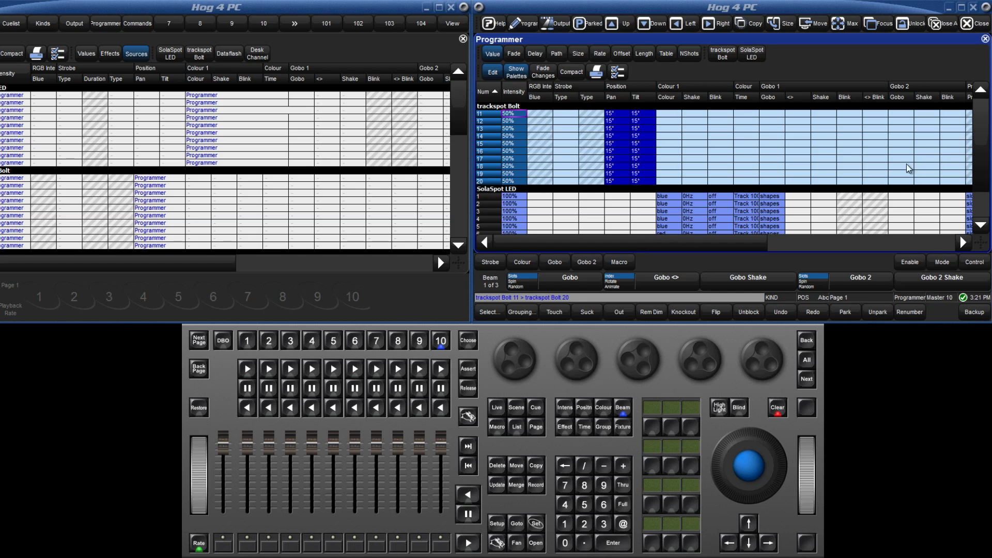
Change the colour cells of SolaSpot LEDs 1–5 from blue to green.
scroll(984, 153, "down", 3)
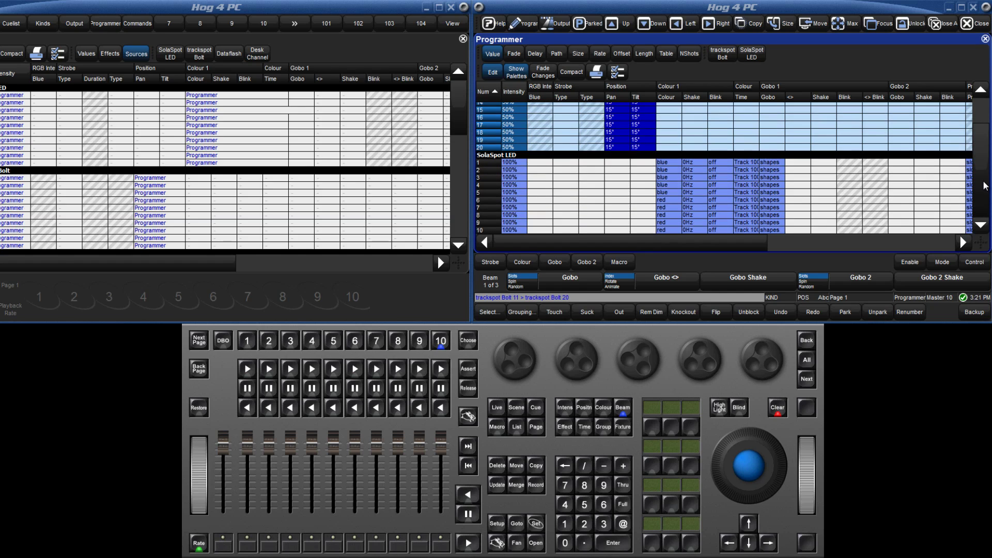
left_click(661, 165)
left_click_drag(661, 165, 667, 197)
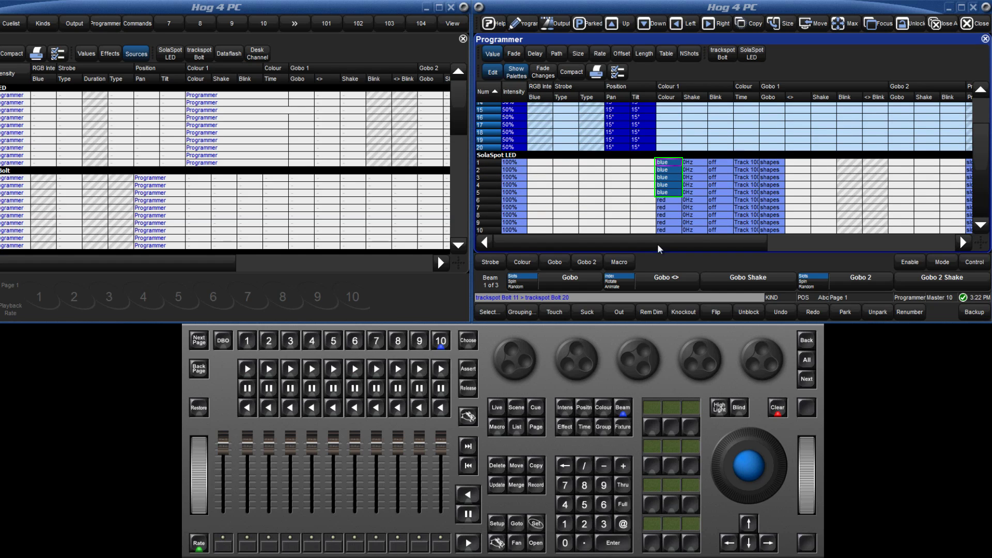
left_click(539, 540)
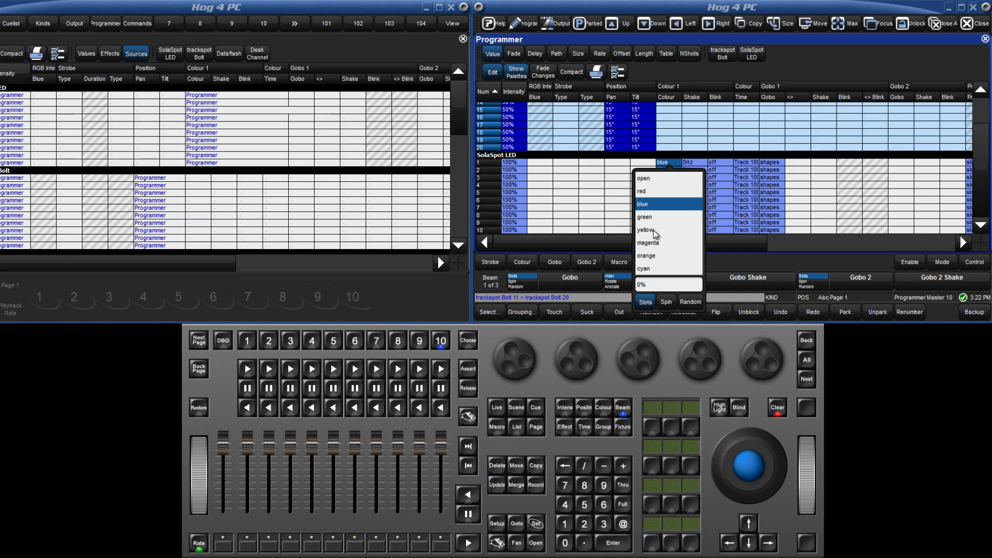
left_click(652, 217)
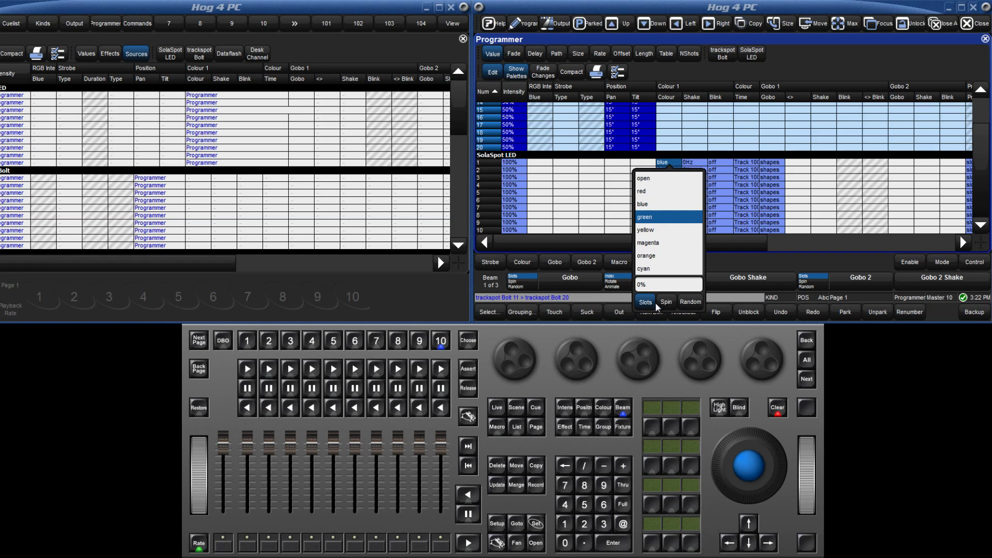
left_click(622, 543)
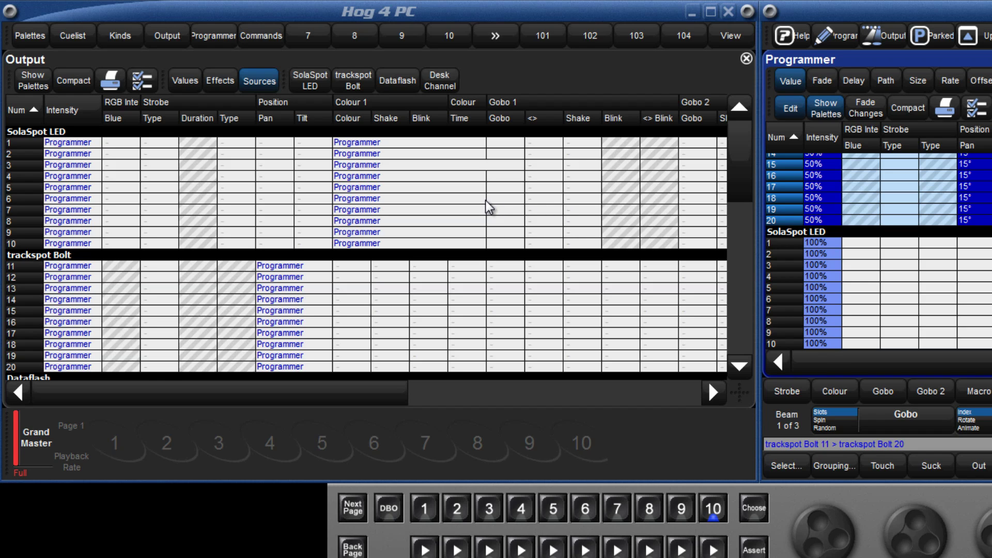
Toggle the Output sheet between Values and Sources, finishing on Values.
left_click(184, 84)
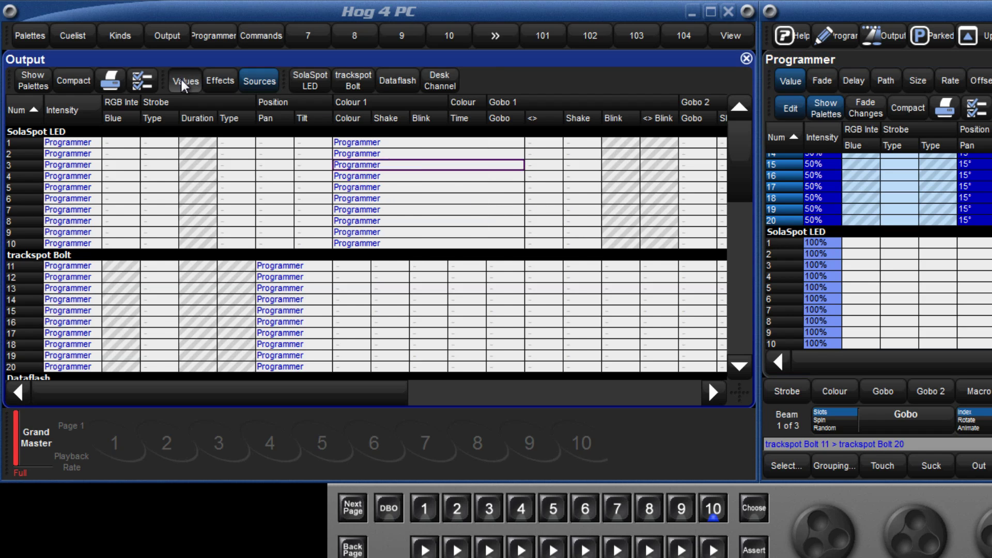
left_click(268, 83)
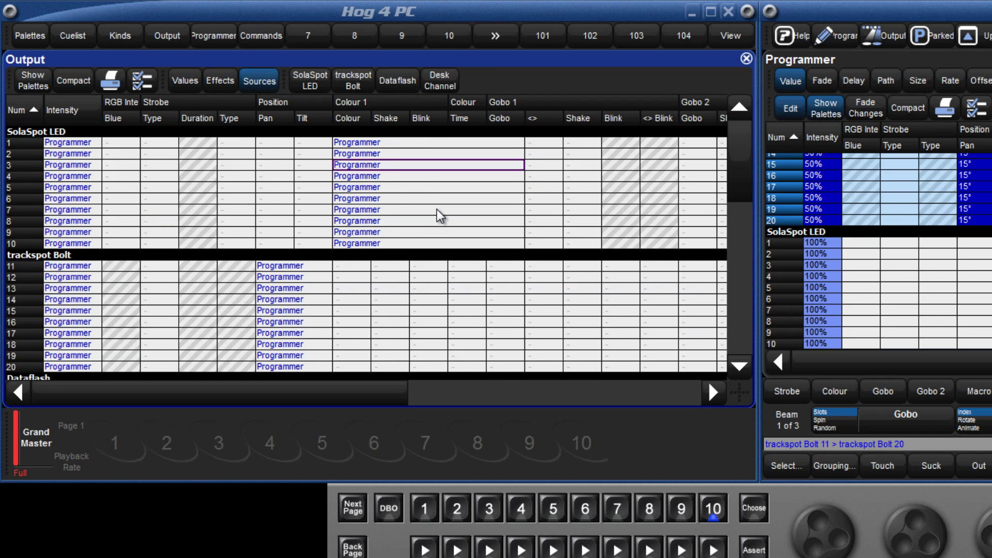
left_click(185, 80)
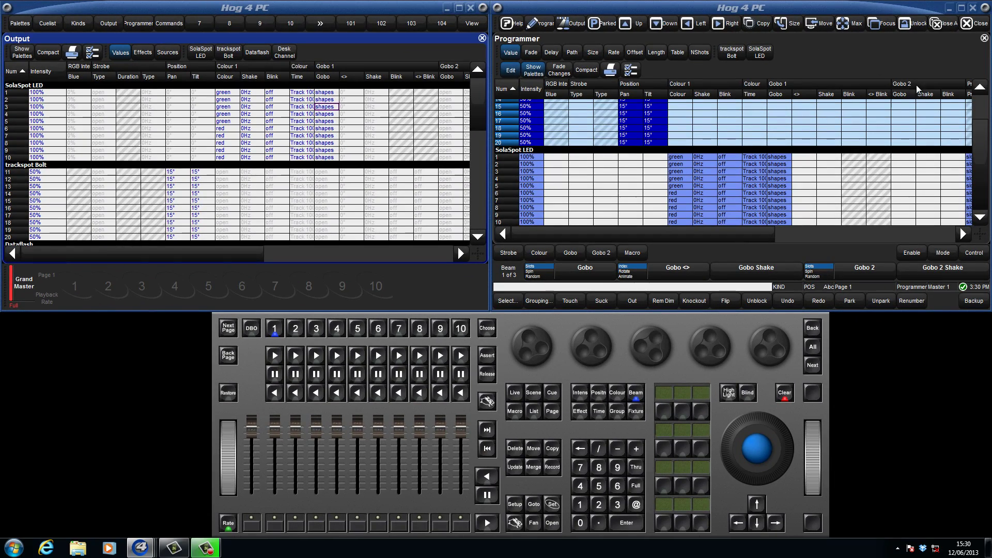
Record the programmer look as the first cue on master 1, named 'Preset'.
left_click_drag(977, 151, 978, 126)
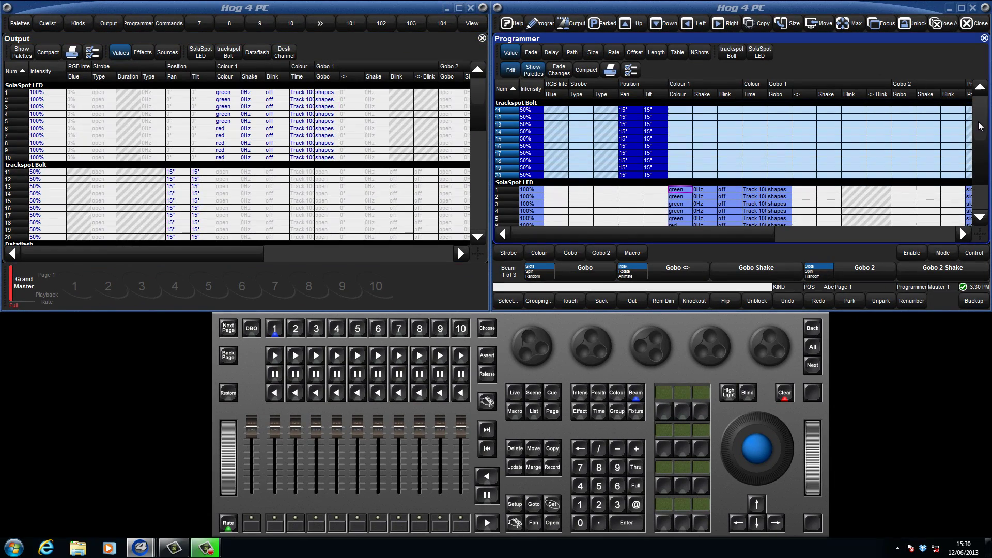
left_click(553, 468)
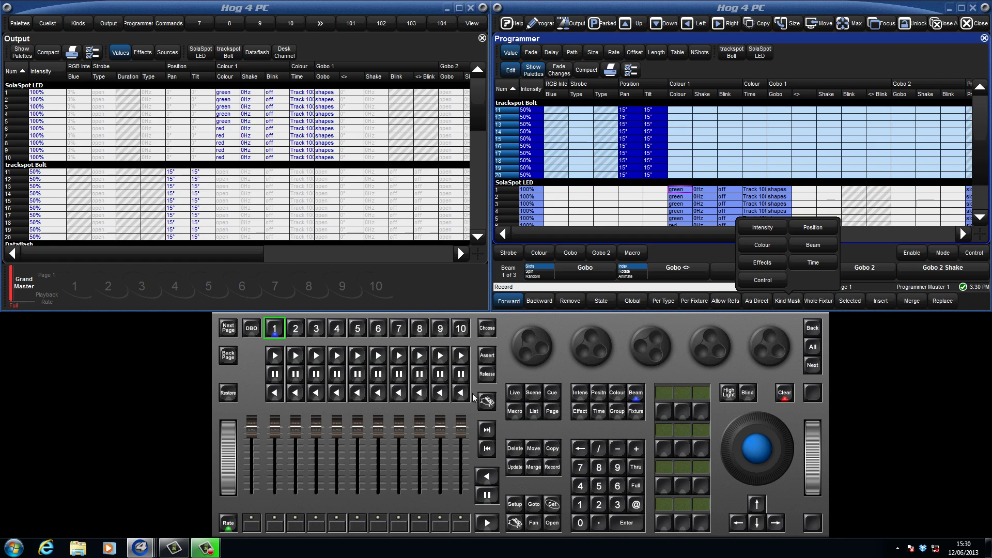
left_click(275, 329)
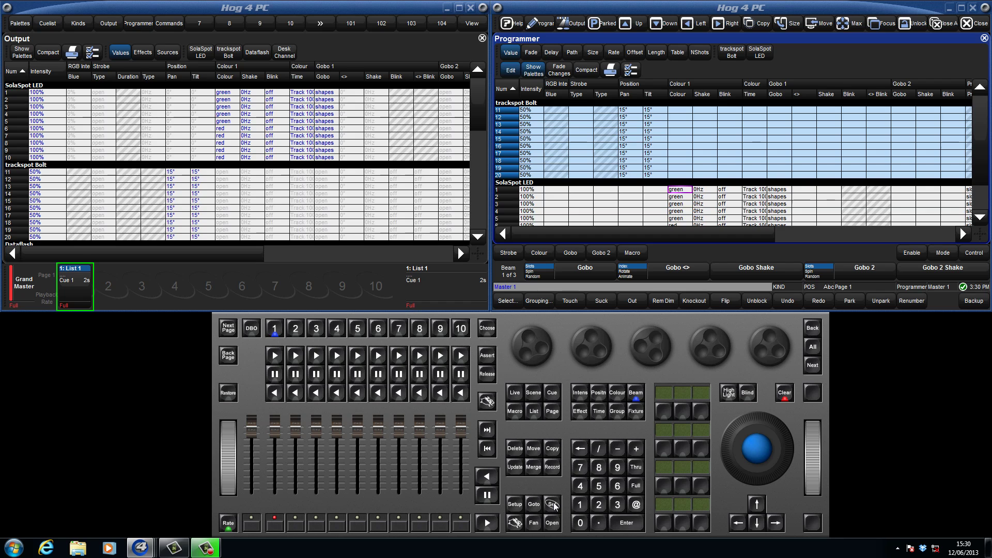
left_click(552, 504)
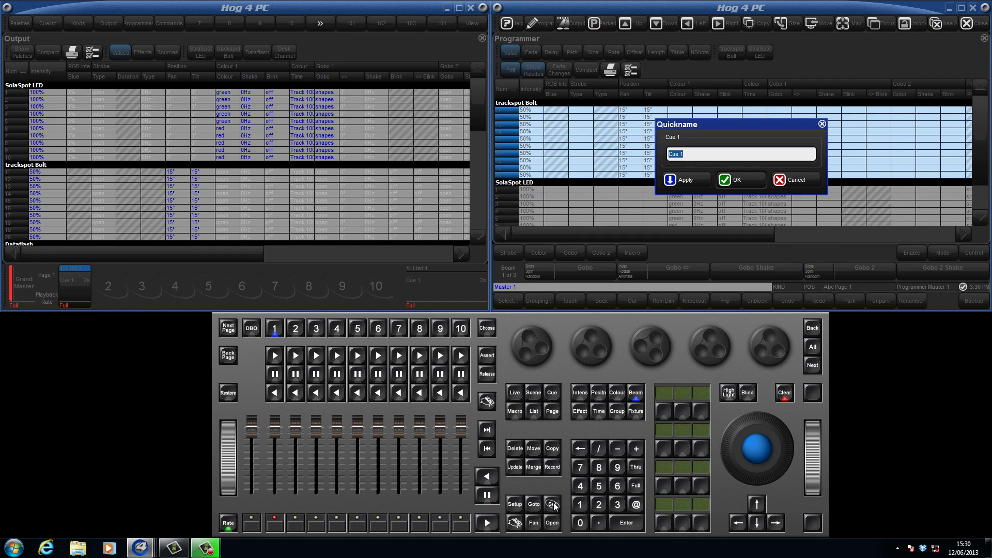
type("Preset")
key("Return")
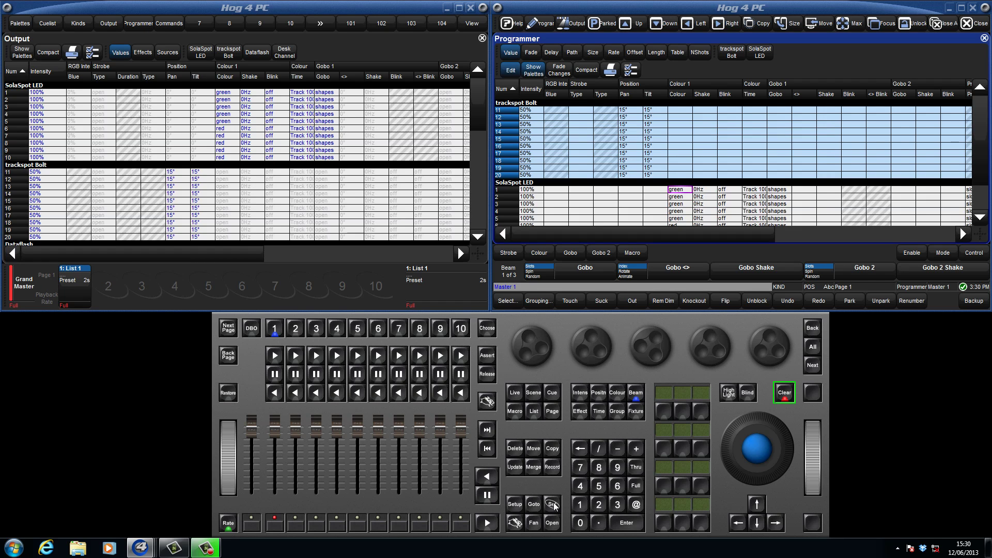
Clear the programmer and set SolaSpot LEDs 1 through 10 to 0% intensity.
left_click(789, 395)
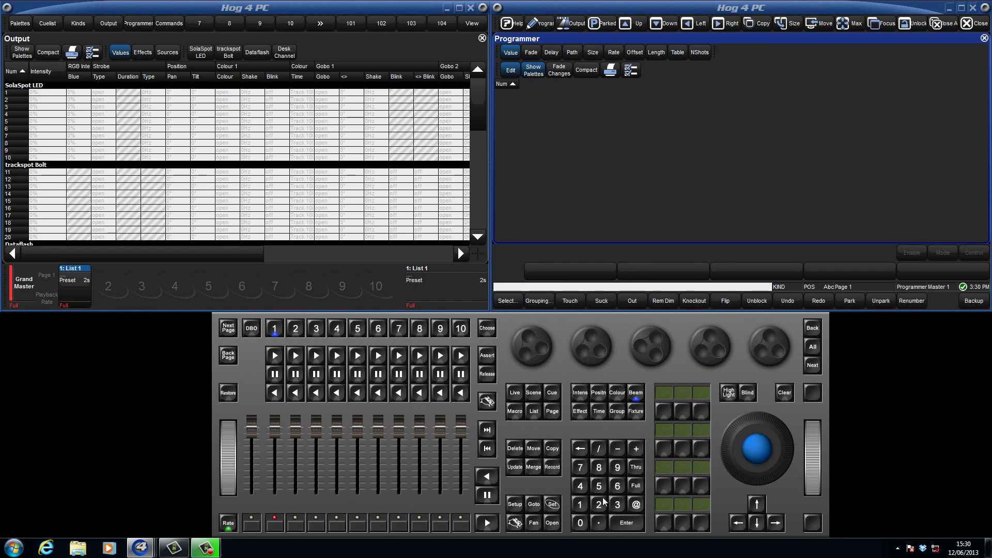
left_click(582, 502)
left_click(628, 470)
left_click(581, 505)
left_click(580, 522)
left_click(636, 504)
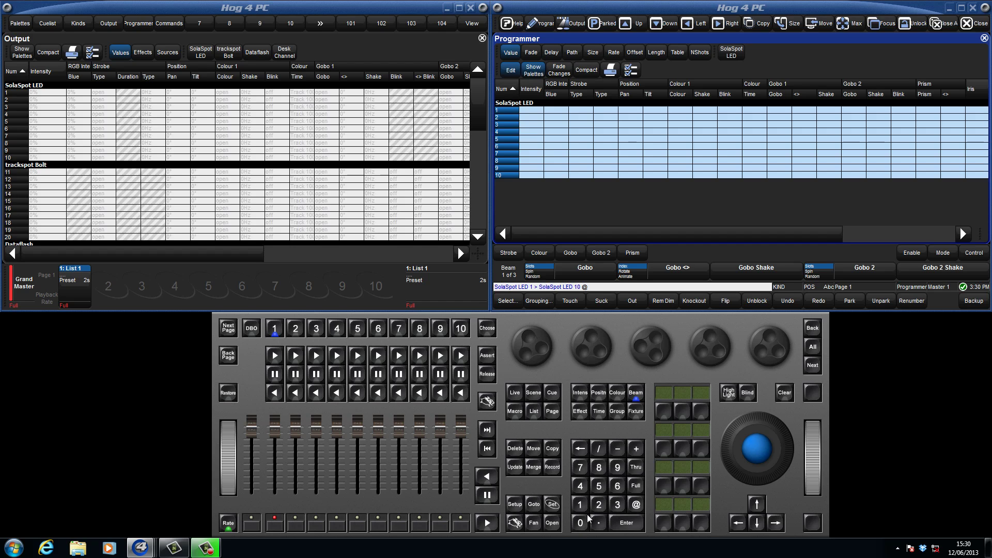
left_click(617, 523)
Record this as cue 2 on master 1, name it 'Fade', and clear the programmer.
left_click(551, 467)
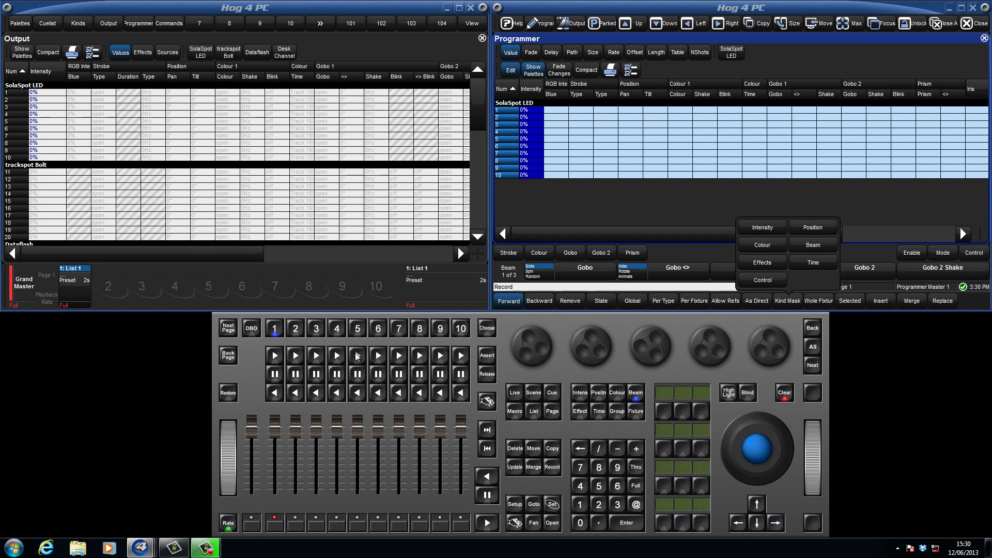
left_click(274, 329)
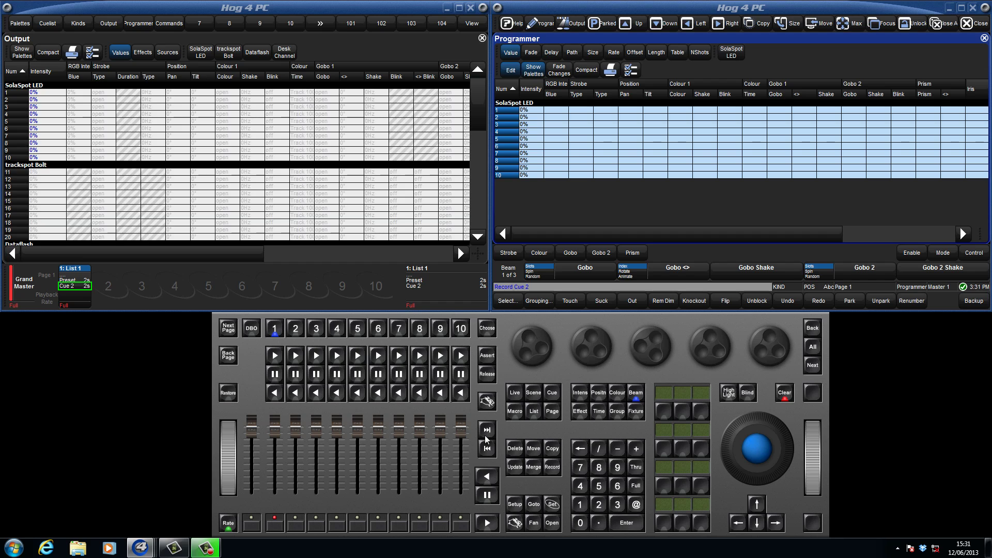
left_click(555, 505)
type("Fade")
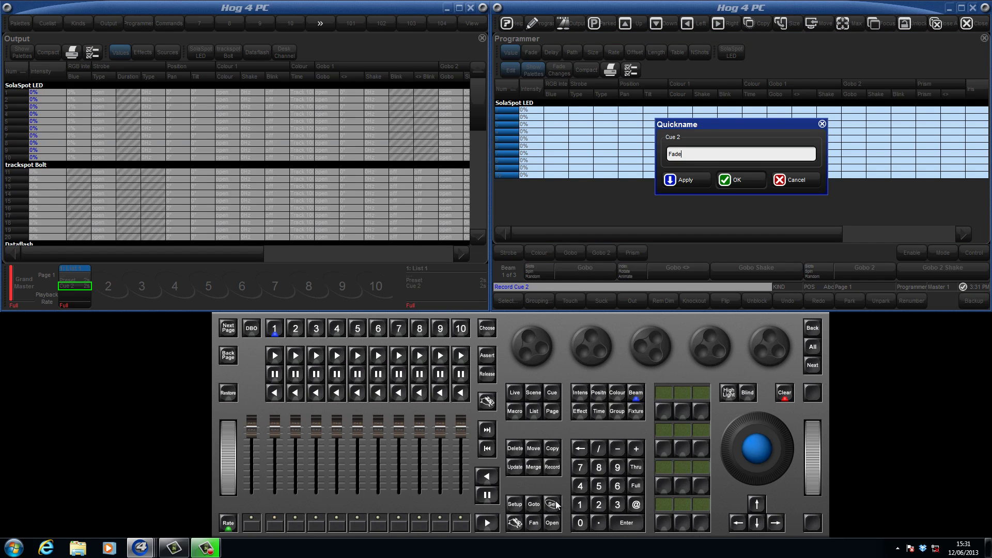
key("Return")
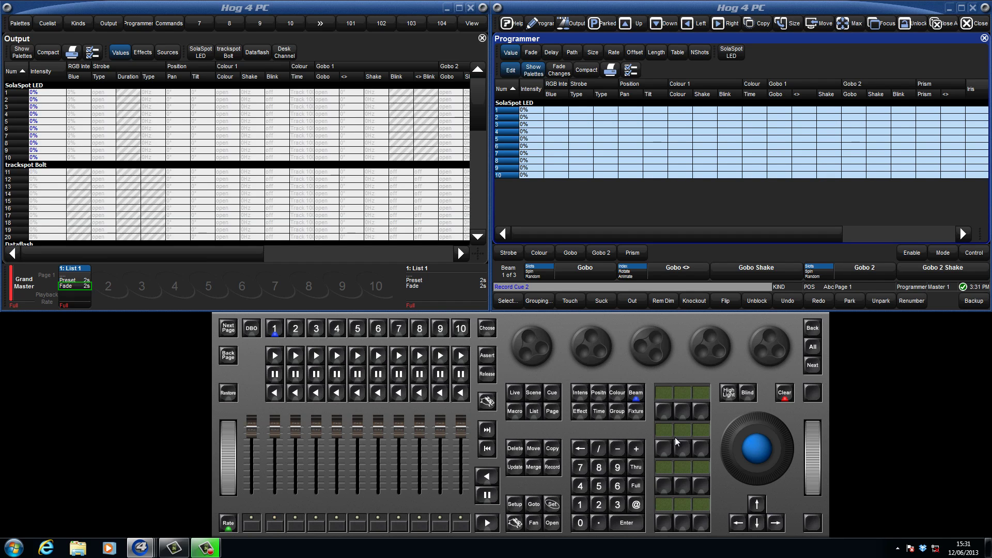
left_click(785, 393)
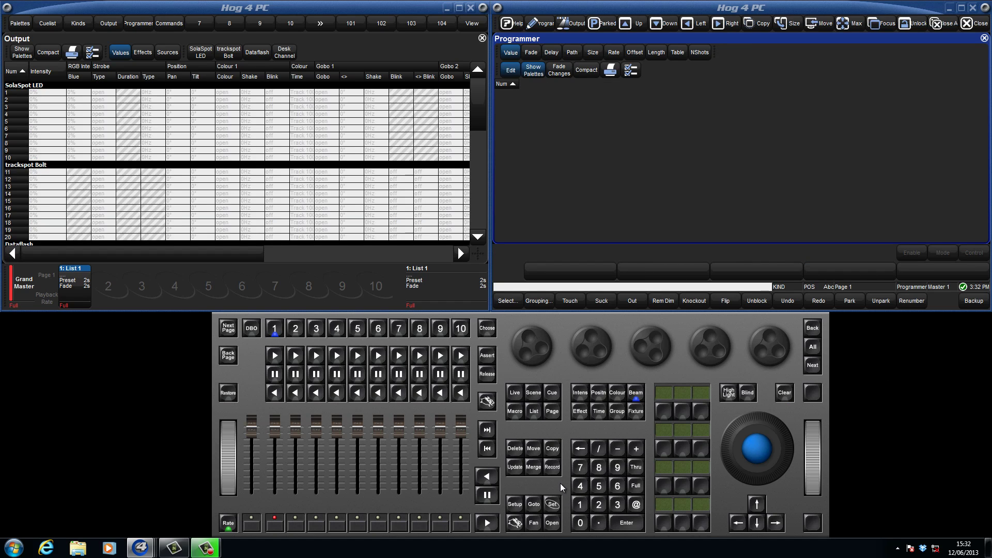
Select desk channel 101 and set it to Full.
left_click(581, 504)
key("0")
left_click(581, 506)
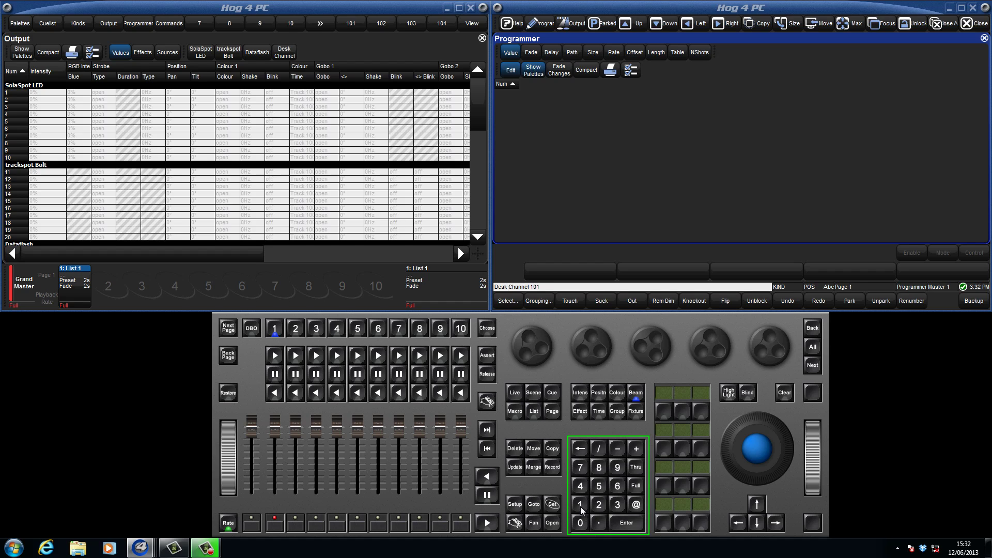
left_click(633, 489)
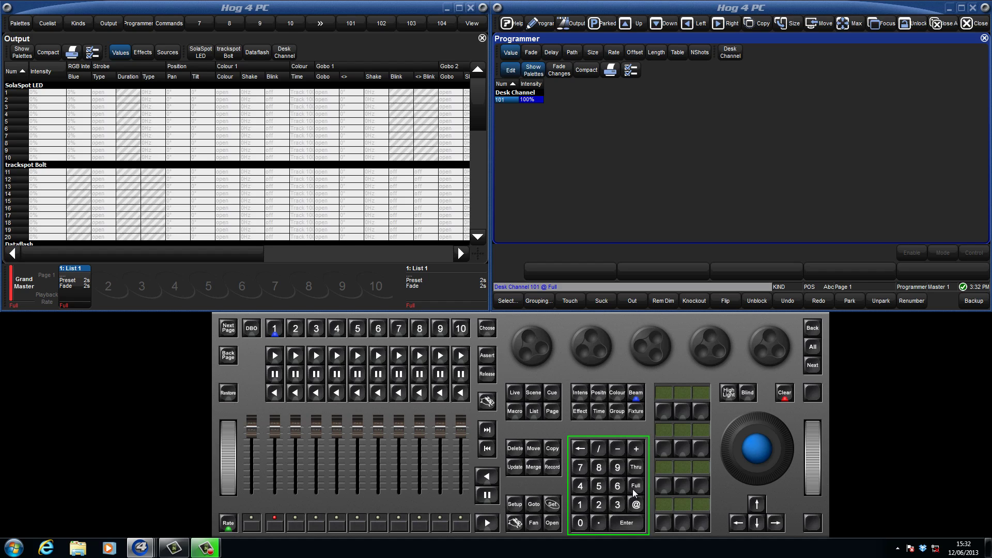
Record the look as cue 10 on master 4, then clear the programmer.
left_click(552, 467)
left_click(580, 486)
left_click(598, 449)
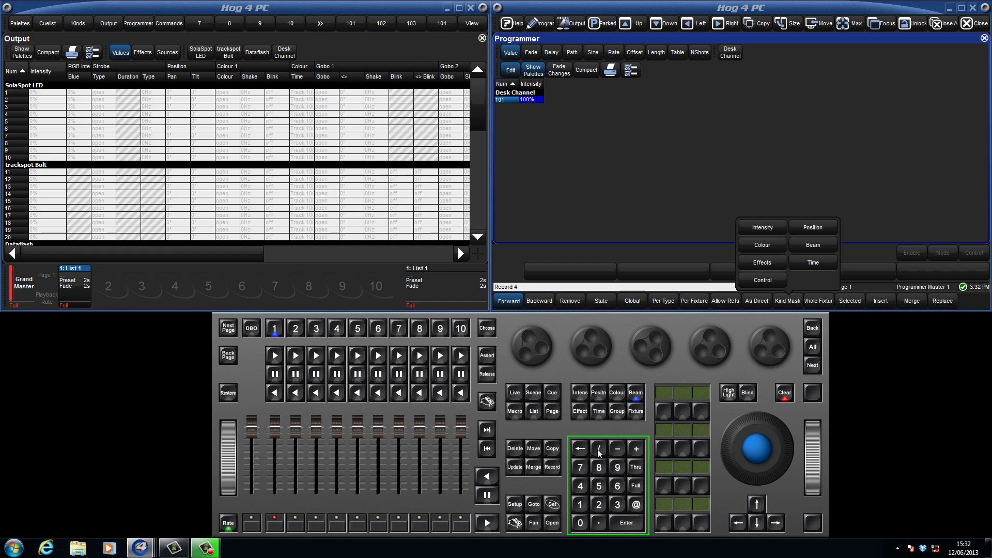
left_click(626, 523)
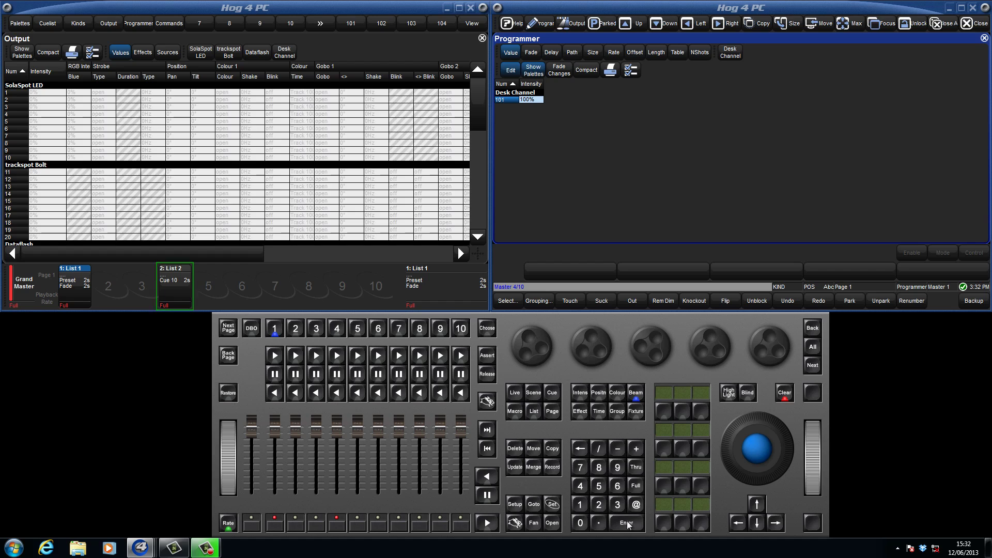
left_click(783, 394)
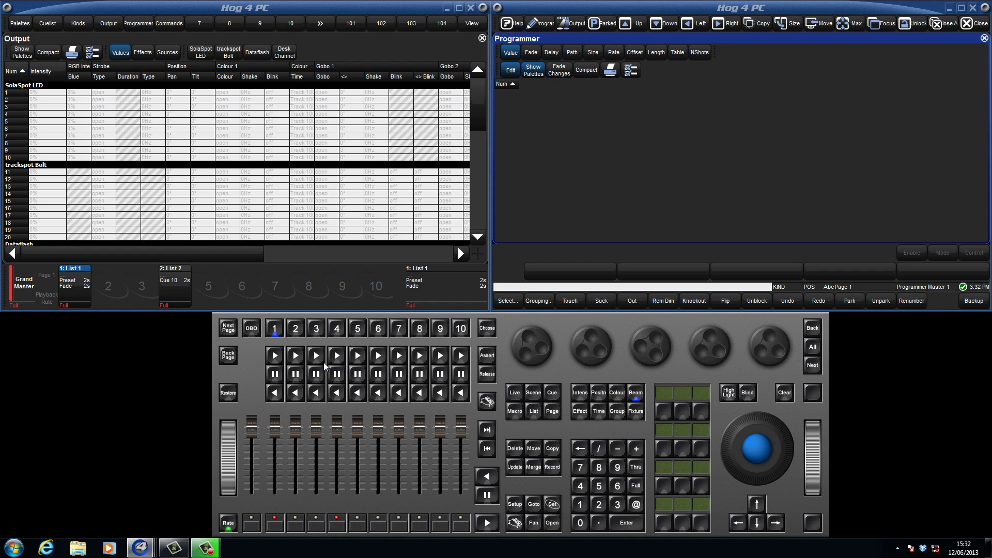
Go on masters 1 and 4, choose master 4, and show desk channel output.
left_click(275, 355)
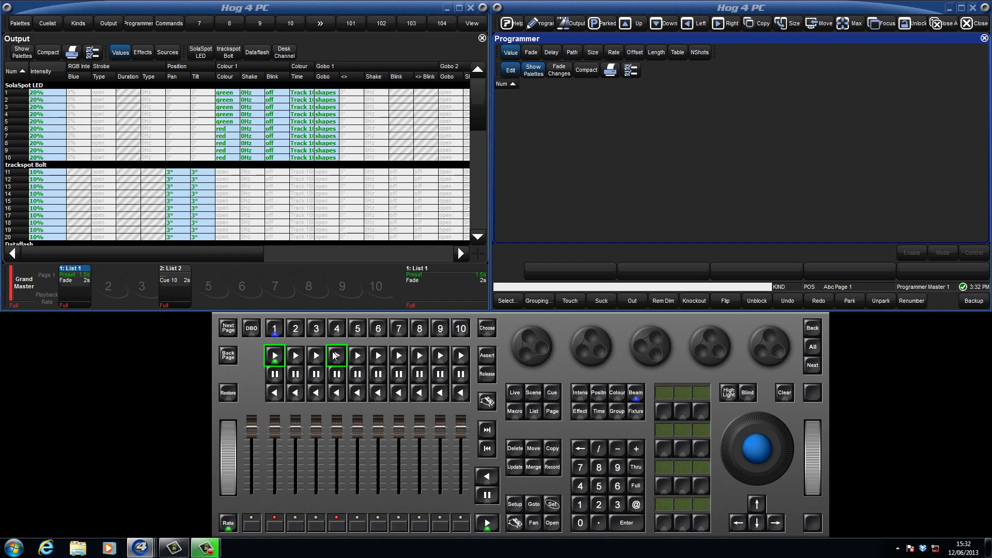
left_click(337, 355)
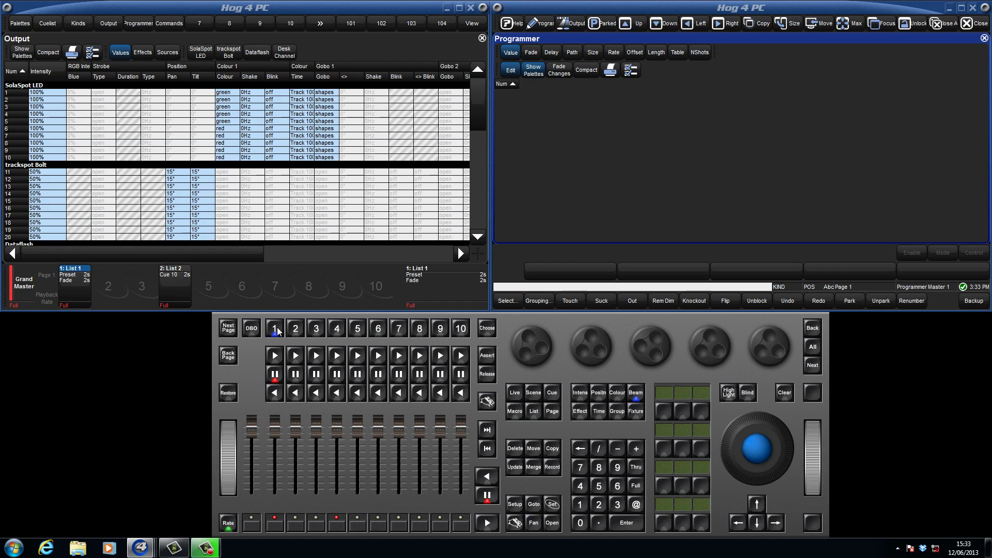
left_click(337, 329)
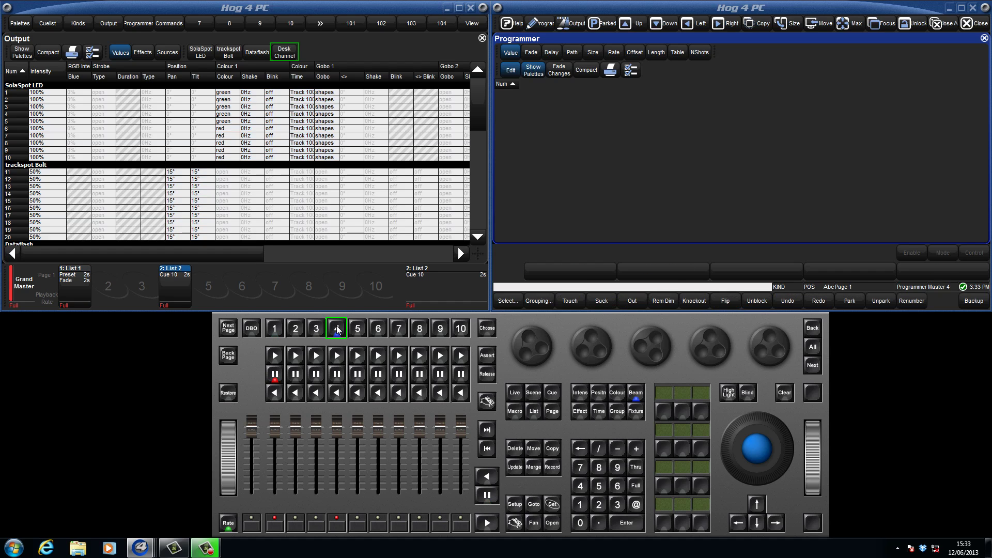
left_click(289, 54)
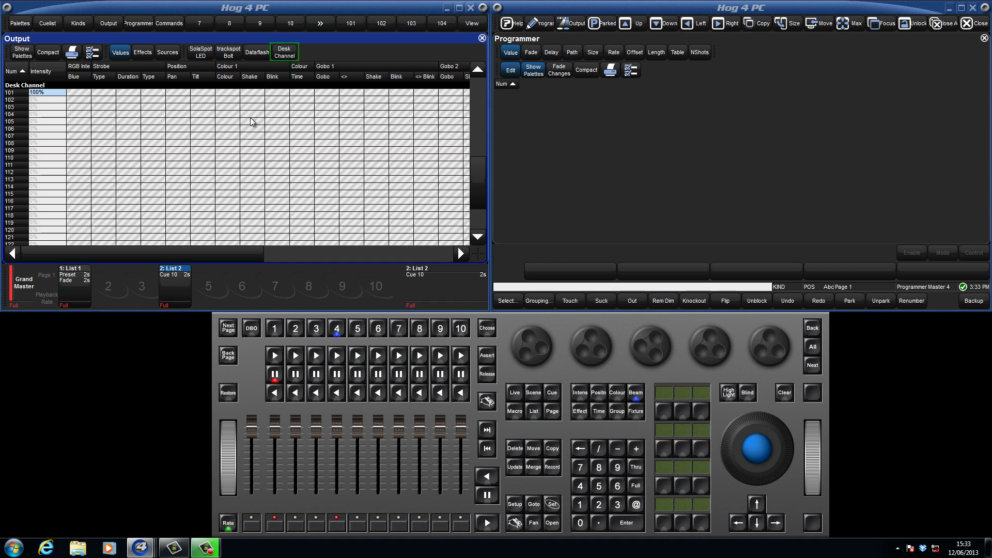